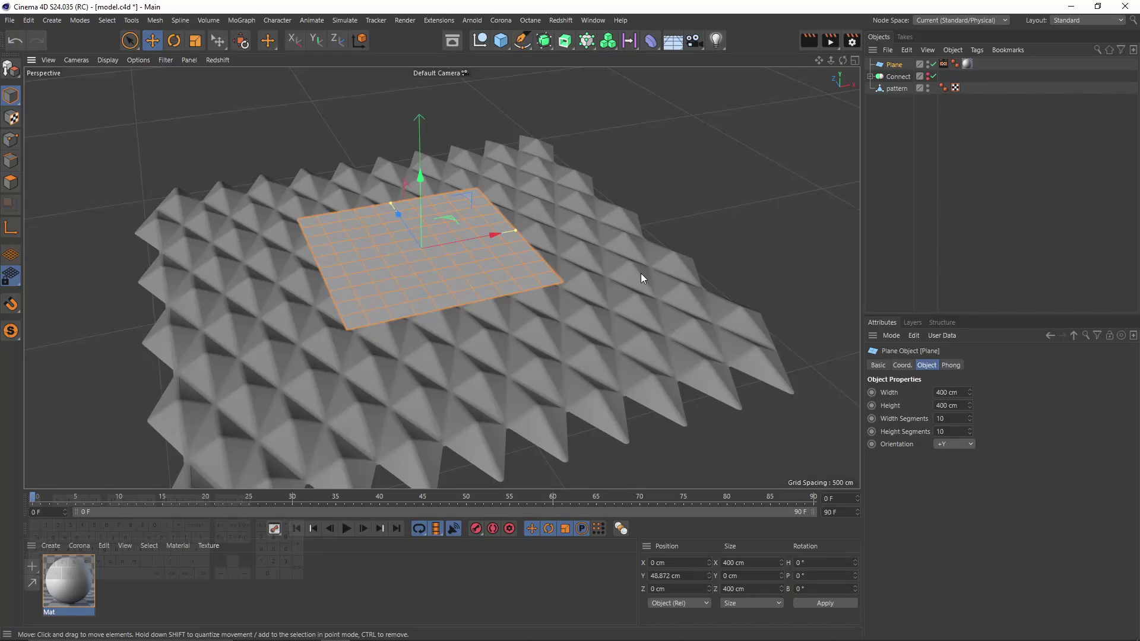
left_click_drag(595, 348, 658, 306, "alt")
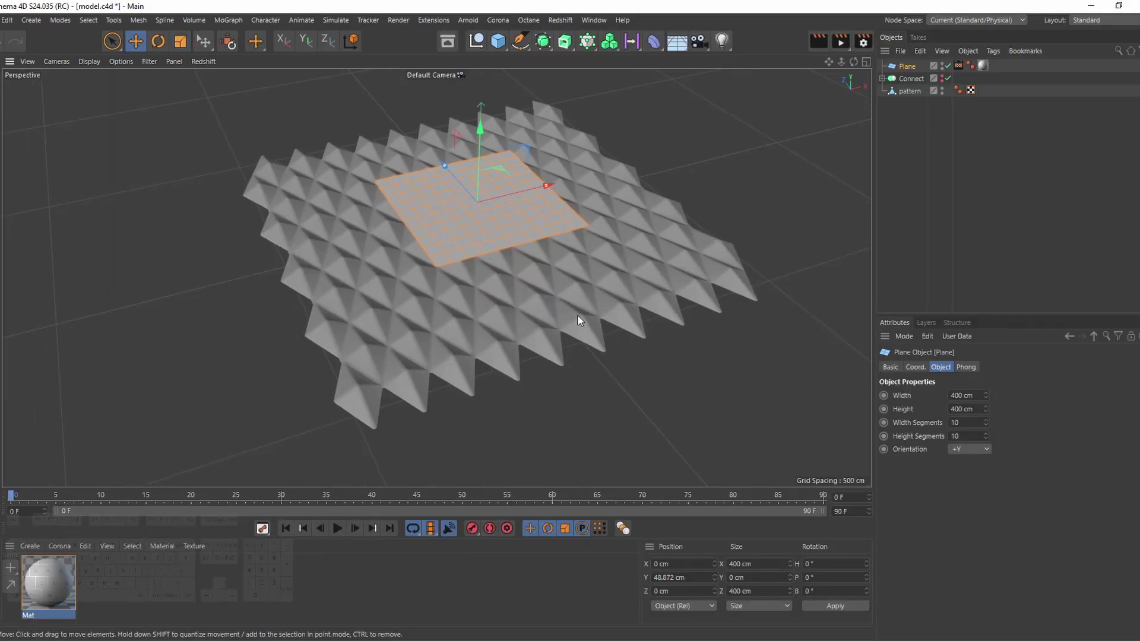
left_click_drag(586, 331, 580, 295, "alt")
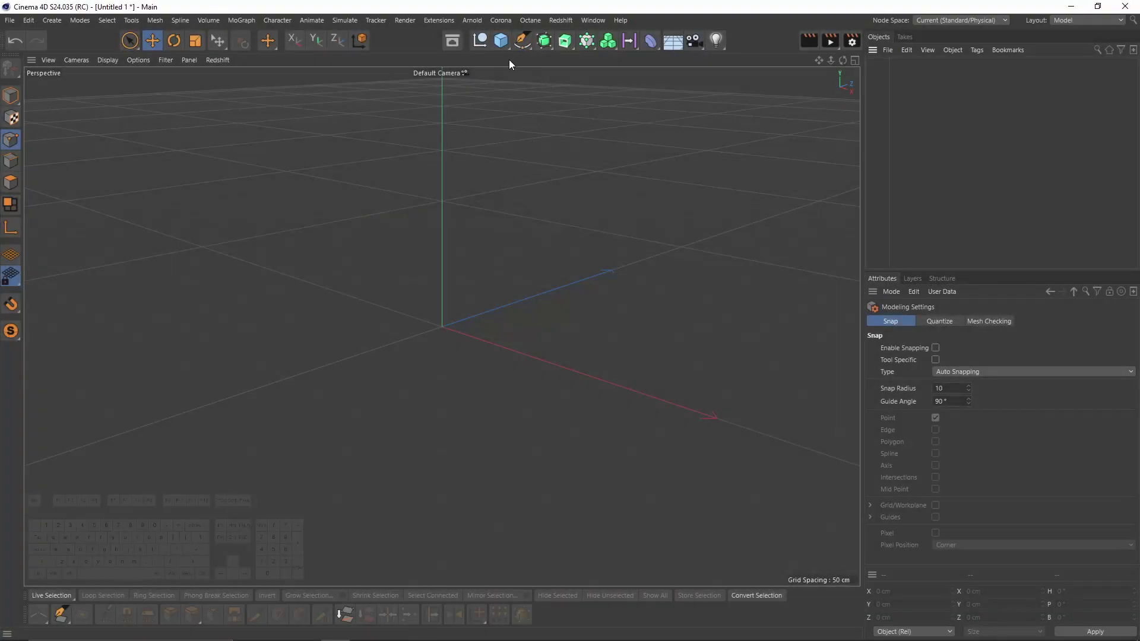
- Add a polygon primitive to the scene and display the geometry shaded with lines in the viewport
left_click(506, 45)
left_click(532, 103)
left_click_drag(448, 250, 523, 279, "alt")
left_click(107, 60)
left_click(126, 91)
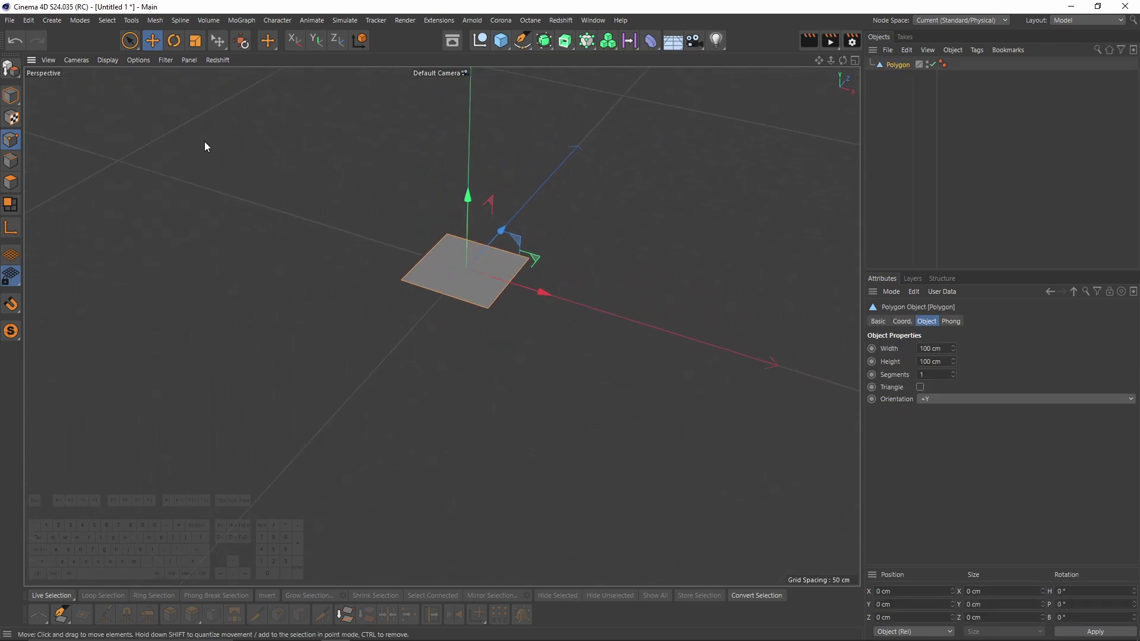
- Set the polygon's segments to 2 and convert it to an editable object
mouse_move(250, 170)
left_mouse_down("alt")
mouse_move(514, 327)
mouse_move(503, 312)
mouse_move(547, 329)
mouse_move(591, 294)
left_mouse_up("alt")
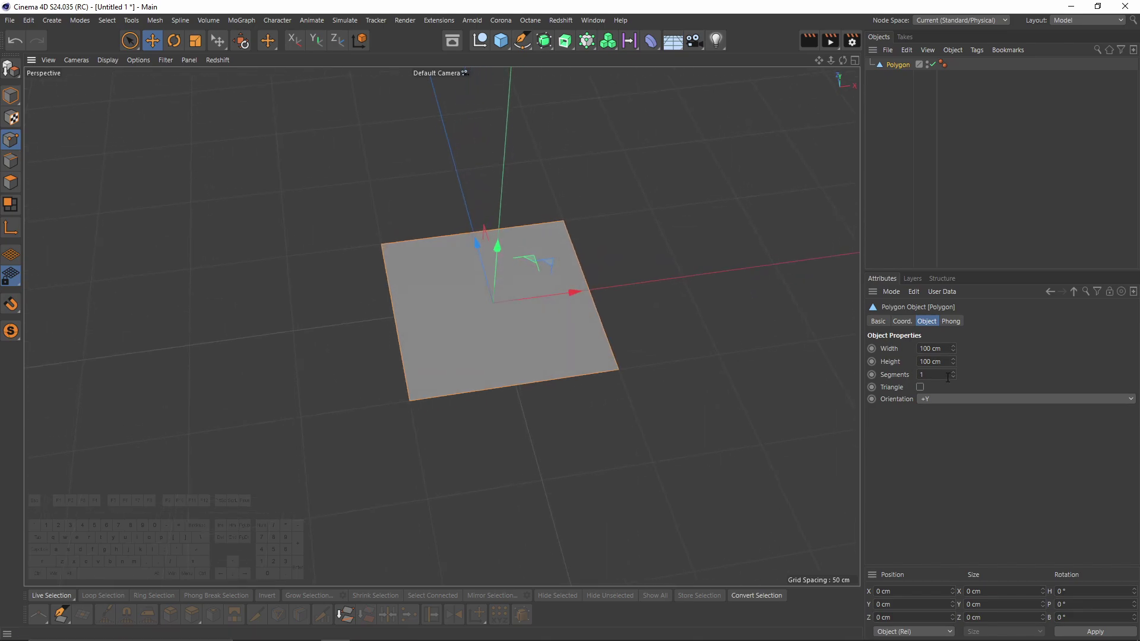
left_click_drag(522, 272, 511, 305, "alt")
scroll(515, 267, "up", 2)
left_click(999, 163)
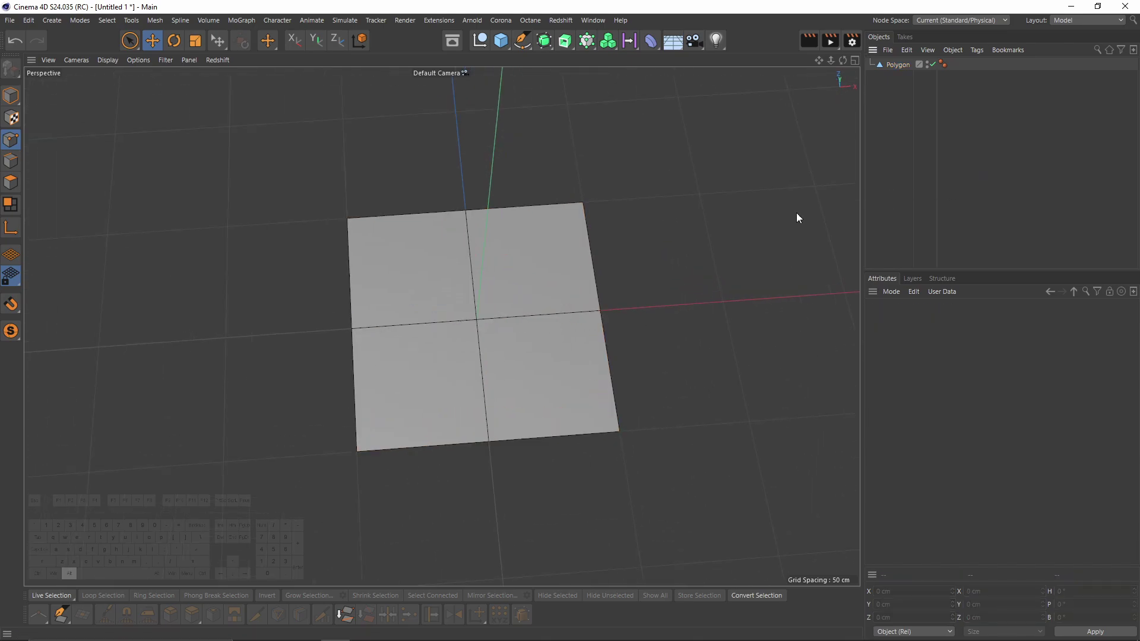
left_click_drag(760, 228, 605, 255, "alt")
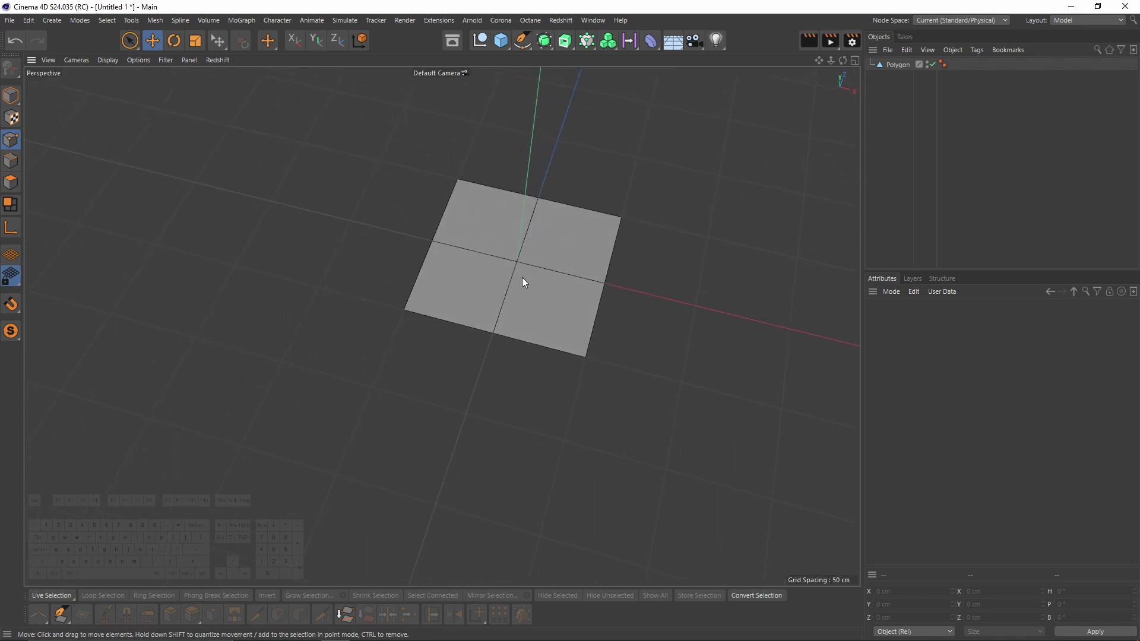
left_click(898, 65)
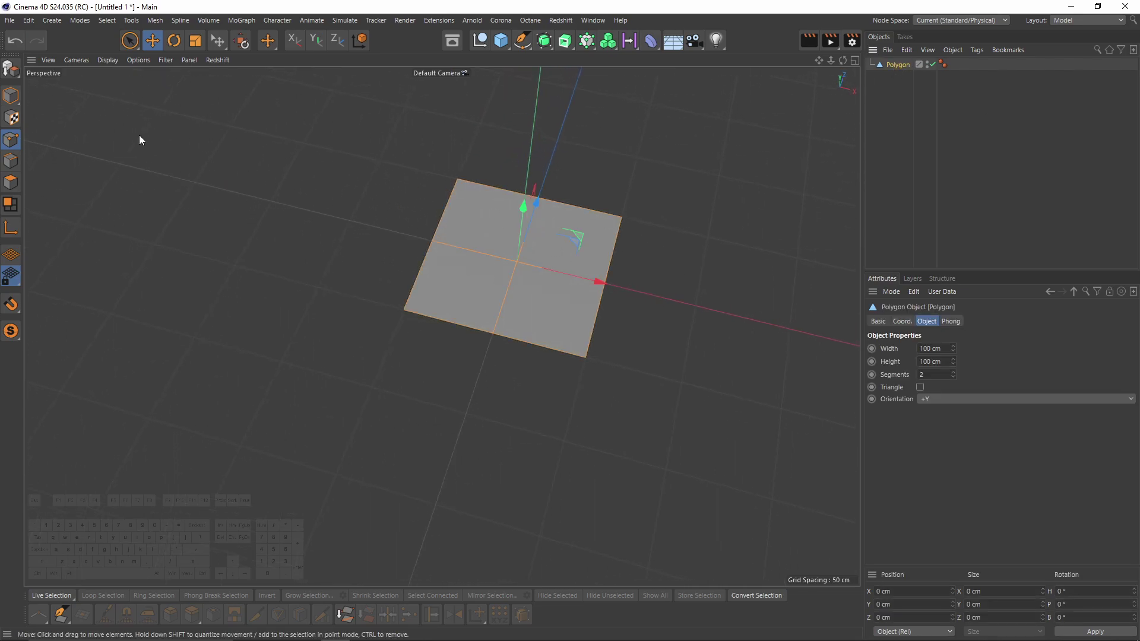
left_click(10, 70)
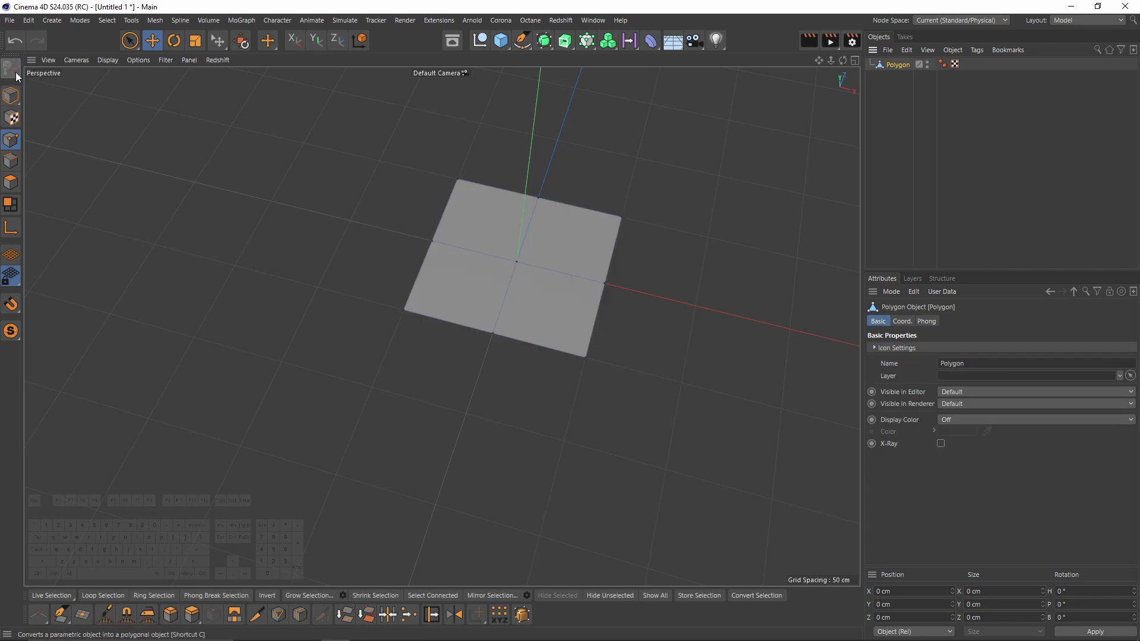
- Weld the three points along the polygon's +Z edge into that edge's middle point
left_click_drag(463, 249, 516, 273, "alt")
key("0")
left_click_drag(331, 202, 483, 261)
right_click(486, 262)
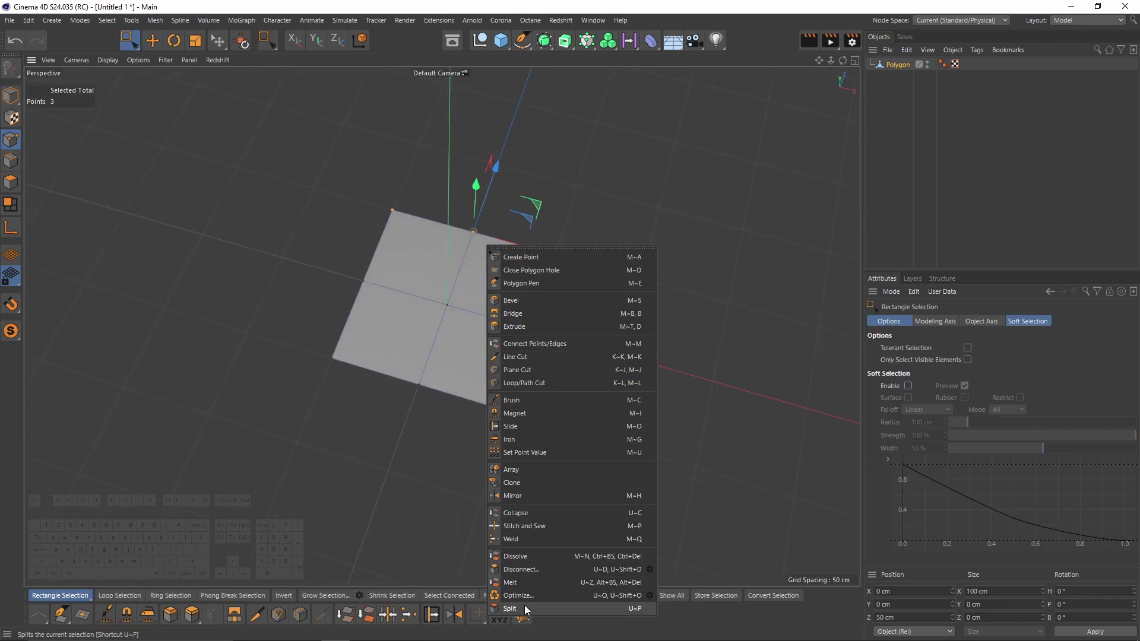
left_click(517, 539)
scroll(481, 255, "up", 3)
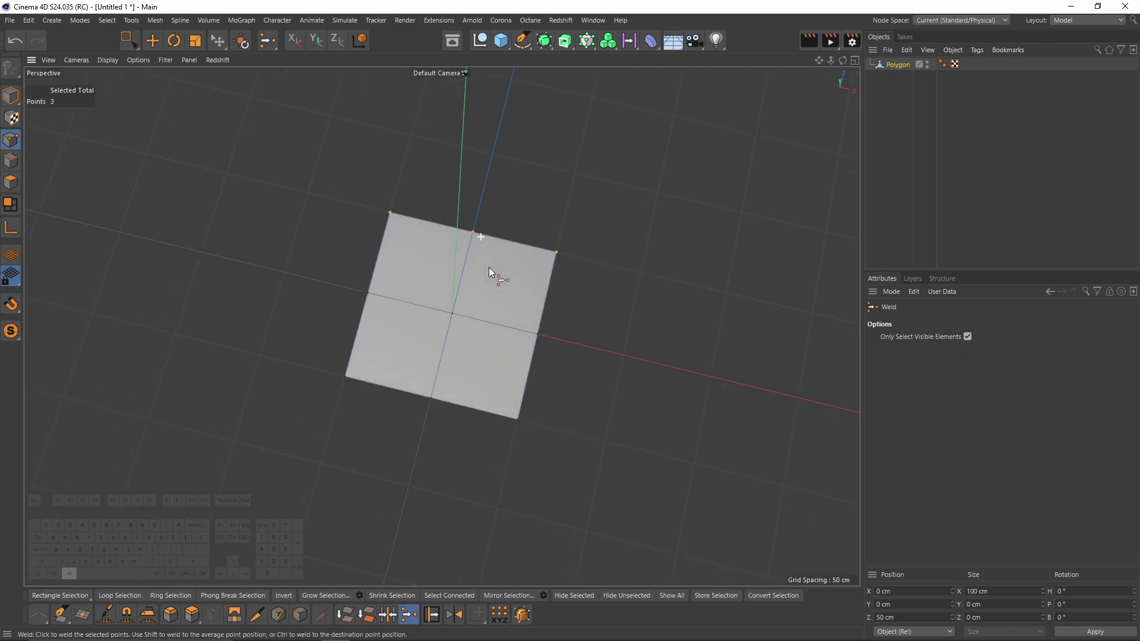
left_click(478, 232)
- Weld the three points along the opposite -Z edge into its middle point to form a diamond
left_click_drag(479, 234, 360, 498, "alt")
key("space")
key("space")
left_click(318, 331)
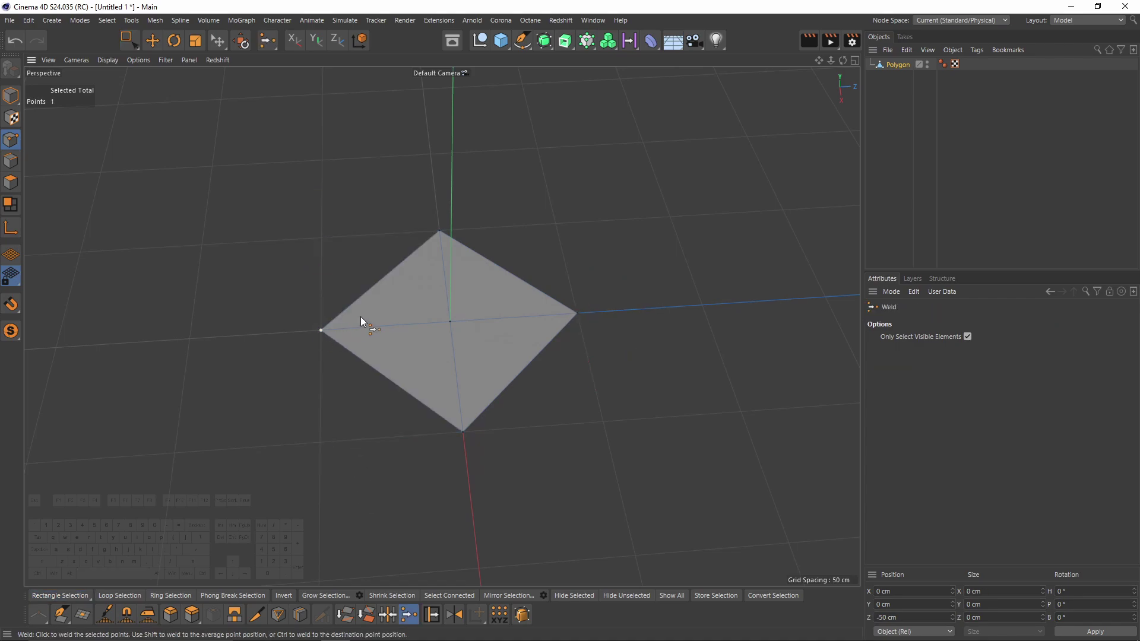
- Select the diamond's two opposite points on the Z axis and scale them apart to 200 cm along Z
left_click_drag(361, 315, 465, 371, "alt")
key("e")
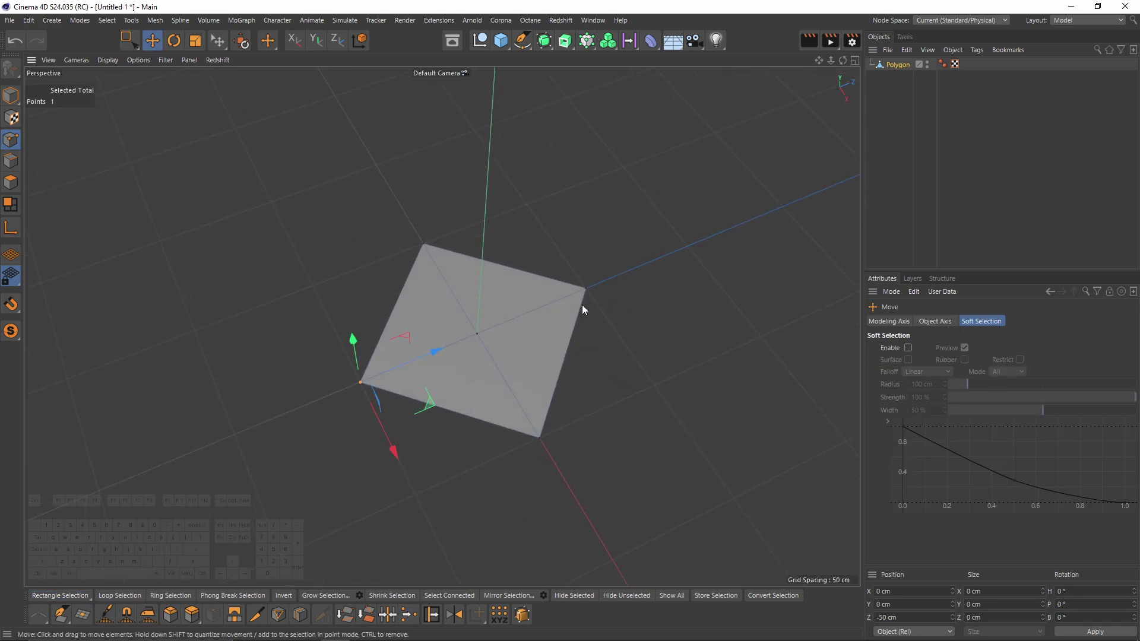
left_click(584, 298, "shift")
middle_click_drag(589, 310, 539, 346, "alt")
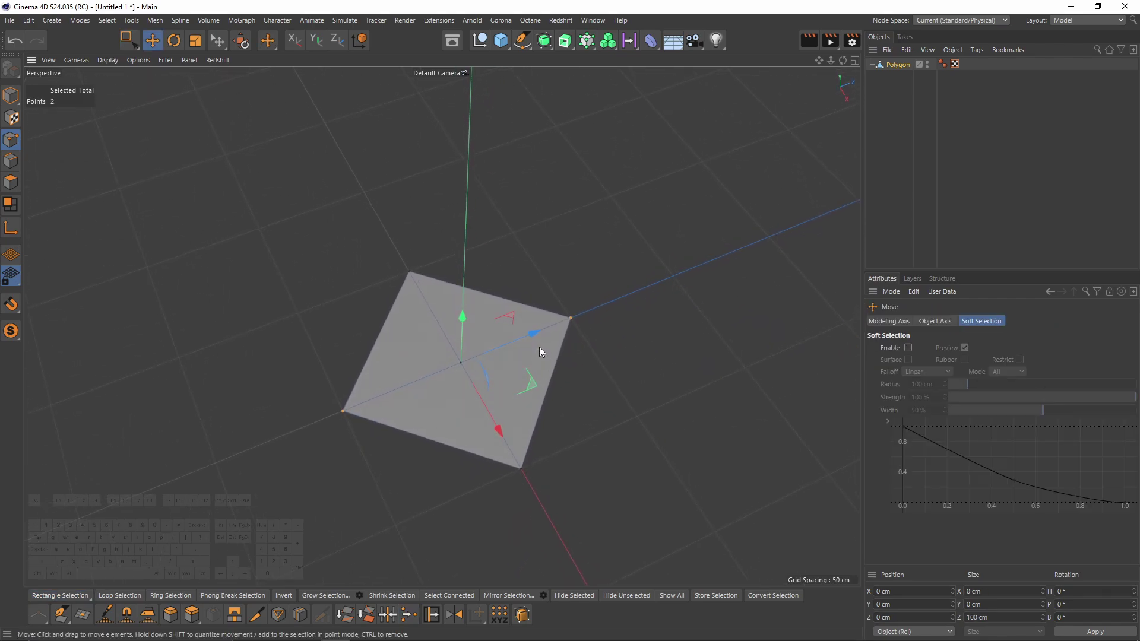
left_click(195, 40)
middle_click_drag(459, 350, 476, 319, "alt")
left_click_drag(476, 318, 451, 309, "alt")
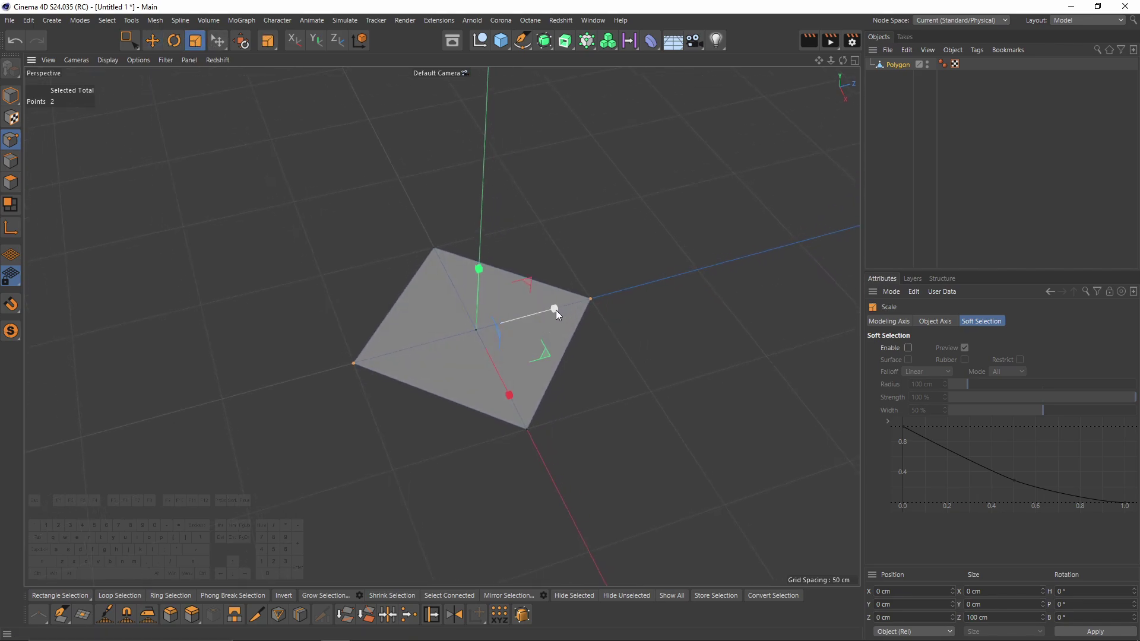
left_click_drag(556, 310, 635, 308)
- Examine the diamond's size by selecting its points across the half width, full width and length
left_click_drag(483, 320, 434, 366, "alt")
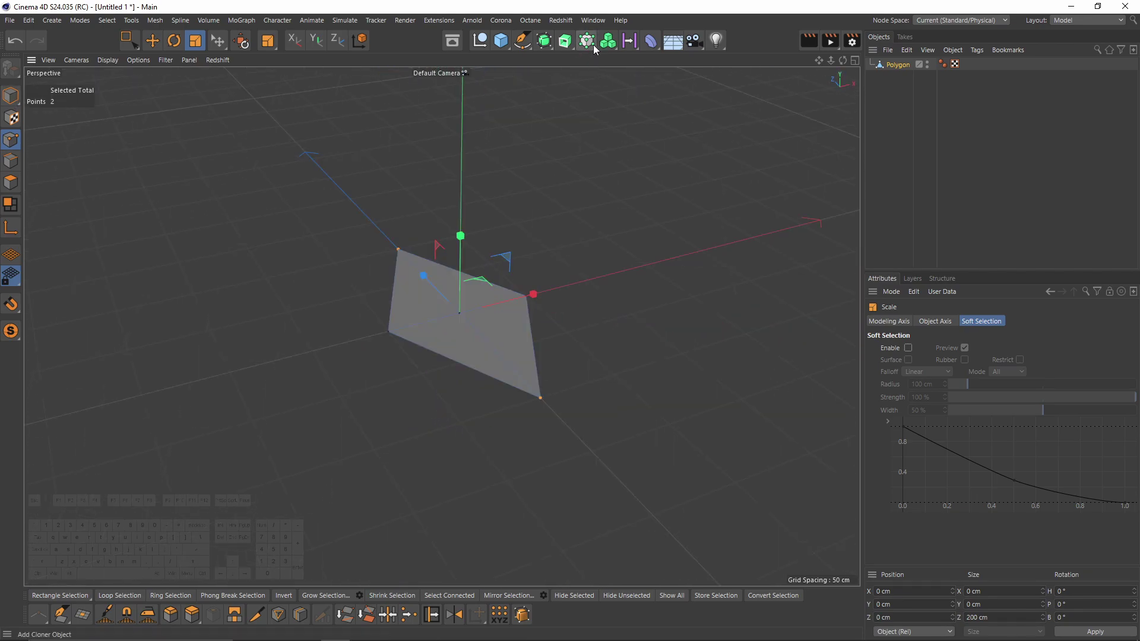
left_click_drag(564, 268, 493, 272, "alt")
key("0")
left_click_drag(317, 322, 438, 356)
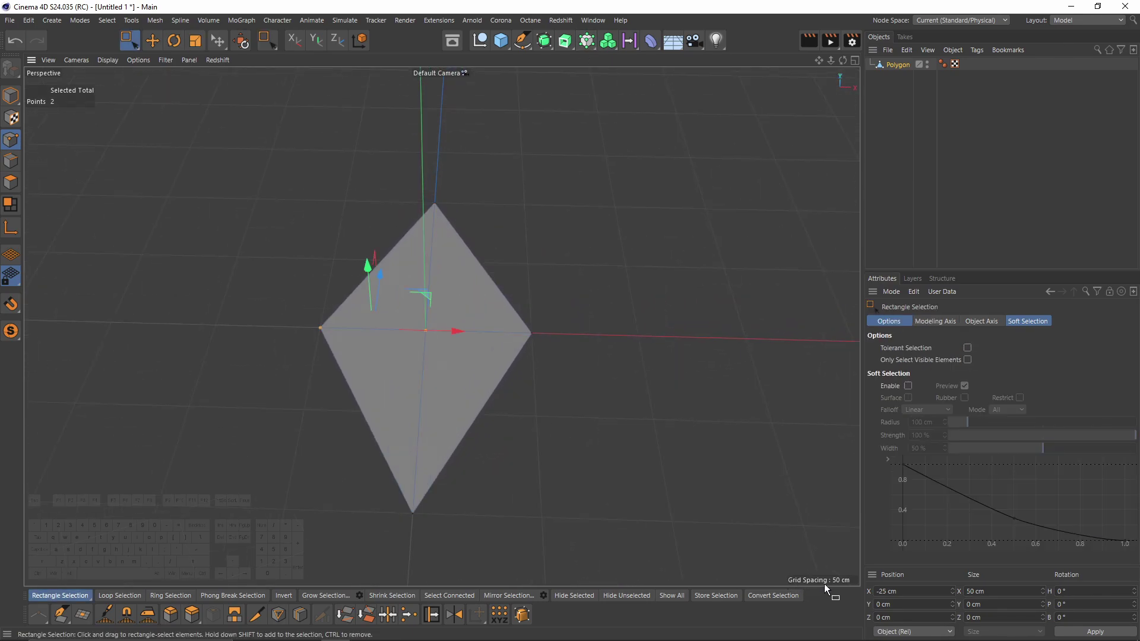
left_click_drag(273, 292, 577, 363)
left_click_drag(255, 308, 573, 367)
left_click_drag(290, 287, 510, 350)
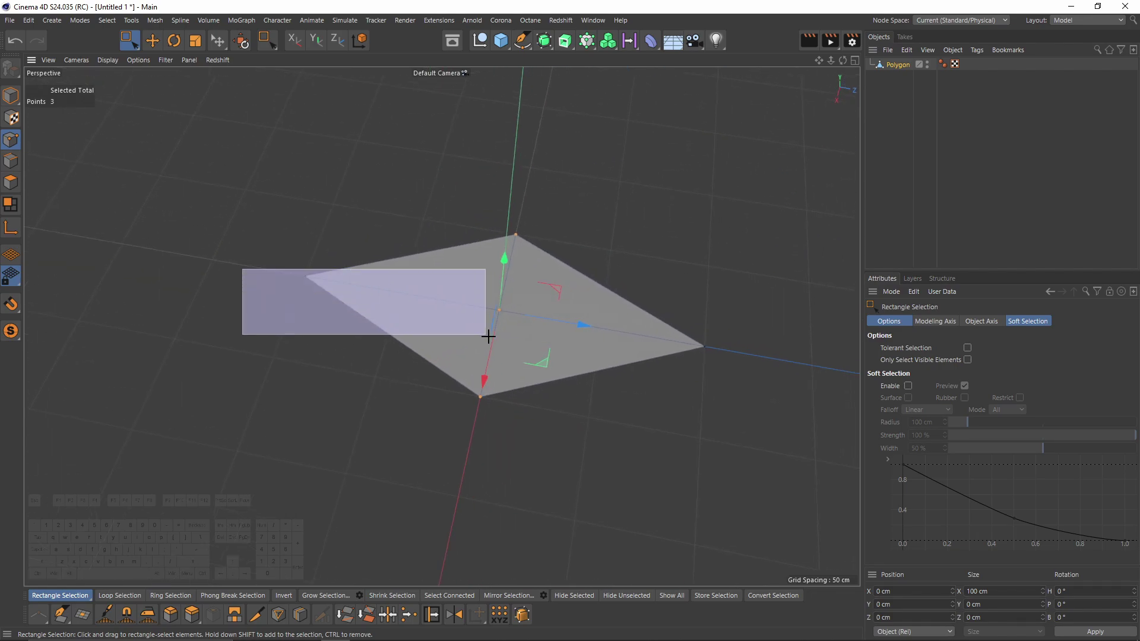
left_click_drag(476, 288, 751, 354, "shift")
left_click_drag(362, 362, 438, 314, "alt")
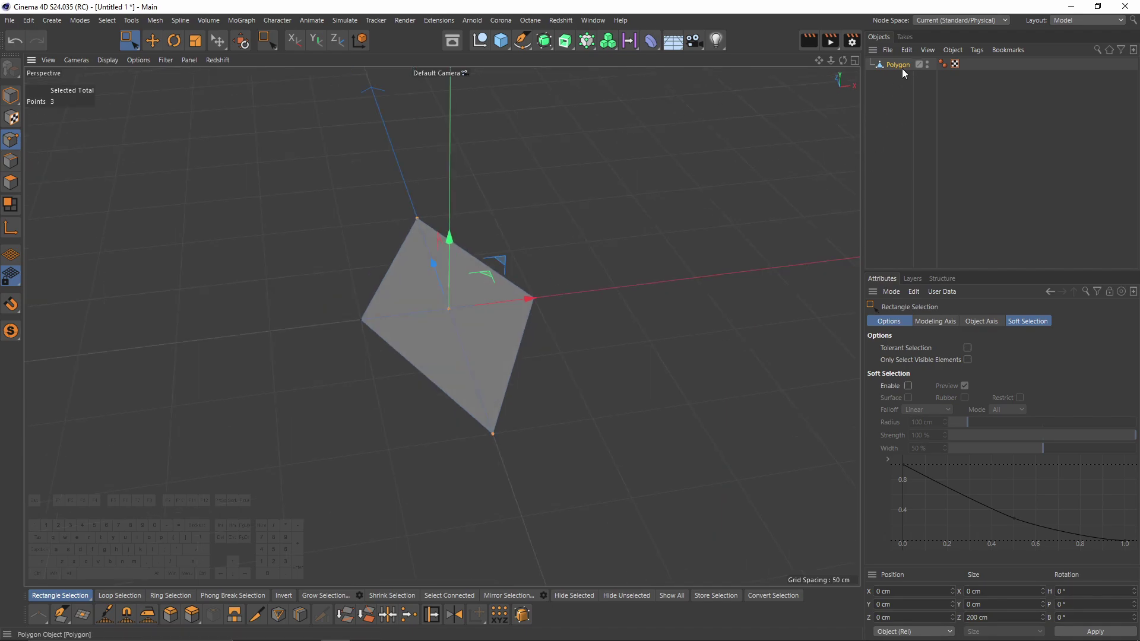
- Put the diamond polygon inside a new Cloner and set the cloner's mode to Honeycomb Array
left_click(899, 65)
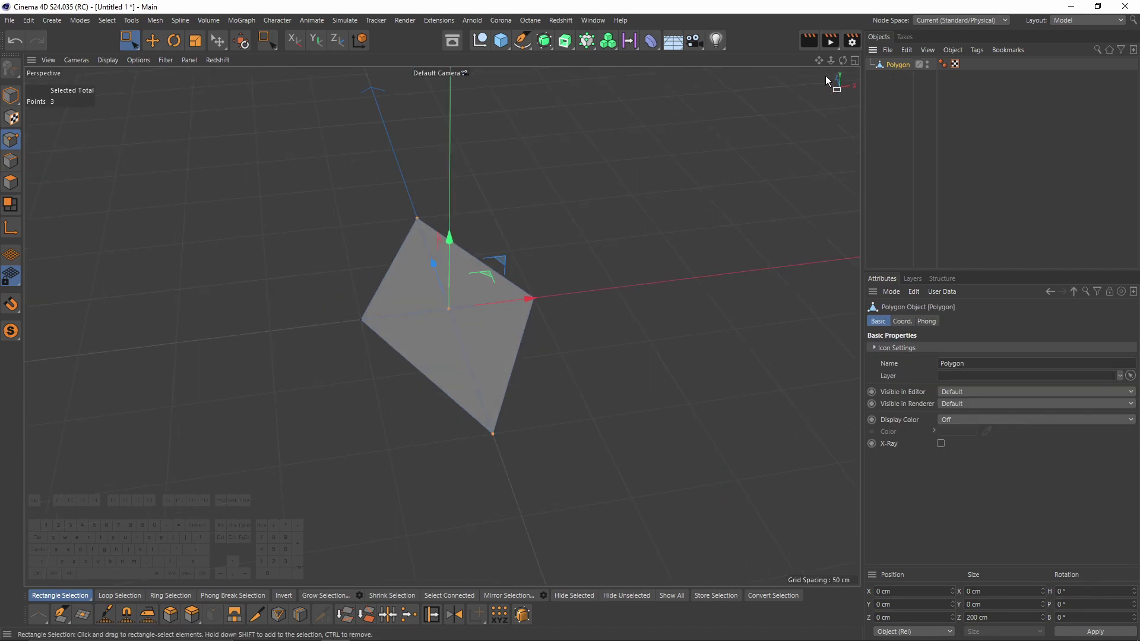
left_click(586, 41, "alt")
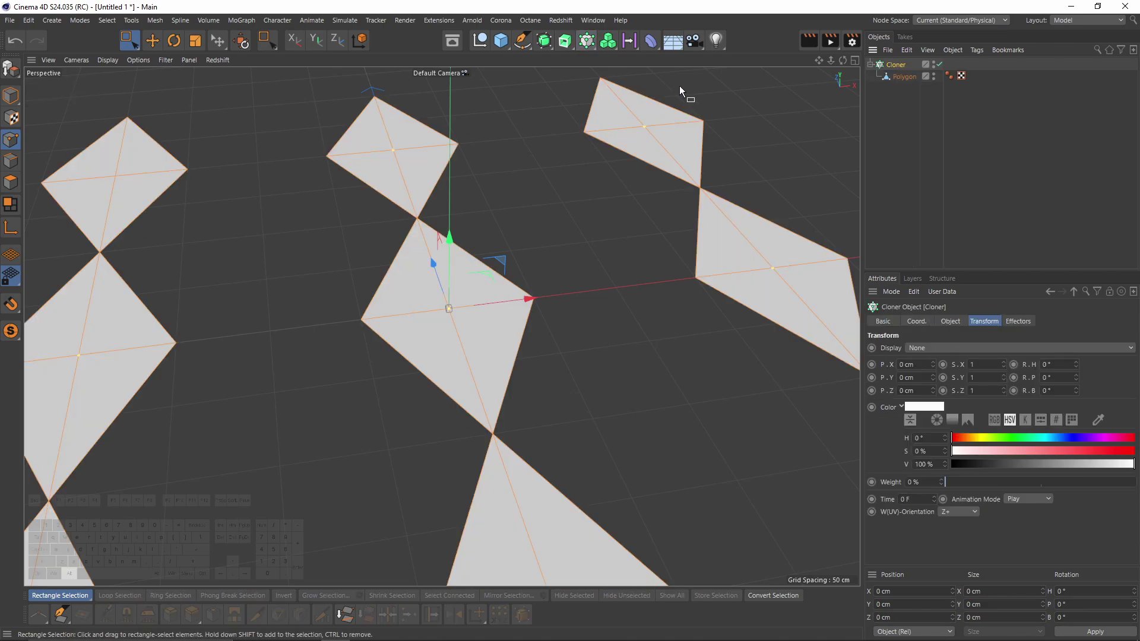
left_click(949, 322)
left_click(960, 348)
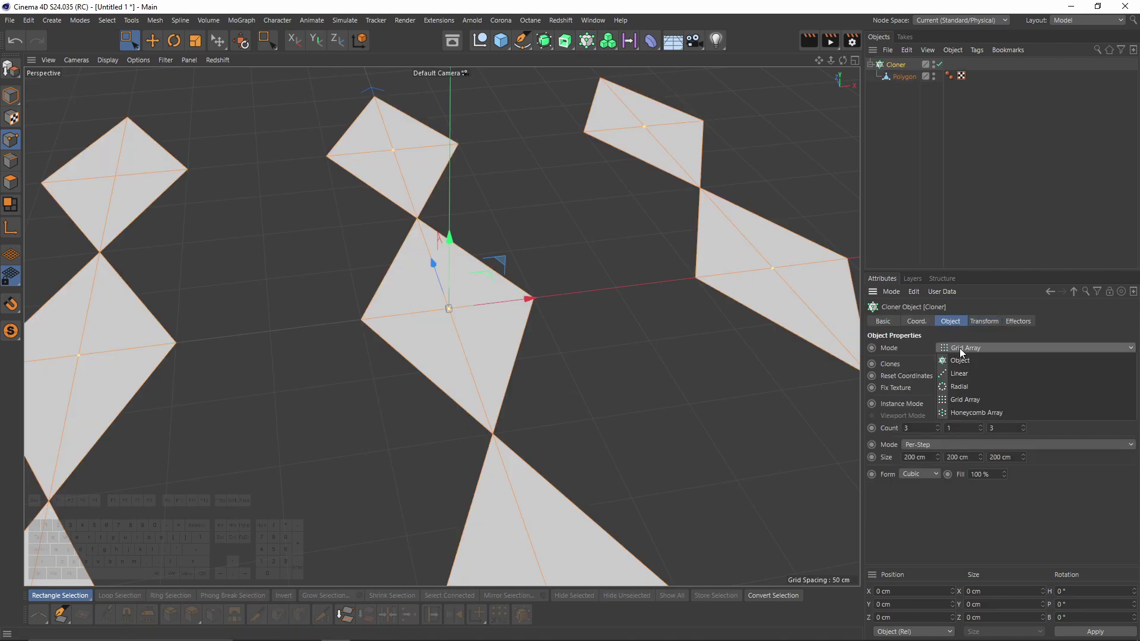
left_click(983, 412)
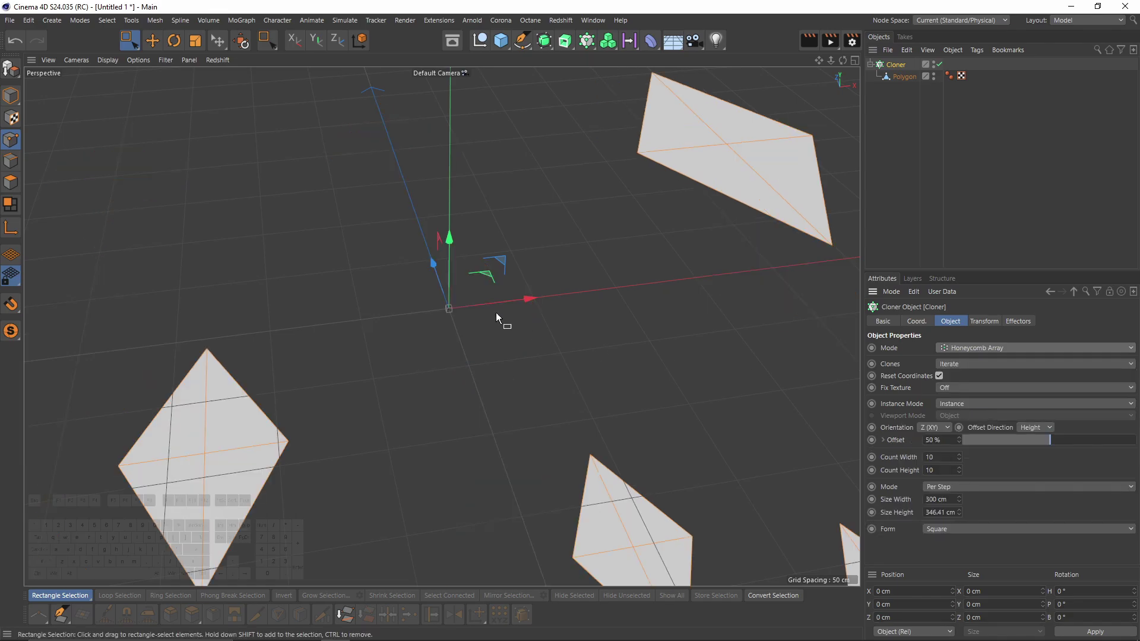
- Set the honeycomb array's orientation to Y (XZ) so the clones lie on the ground plane
scroll(473, 304, "down", 5)
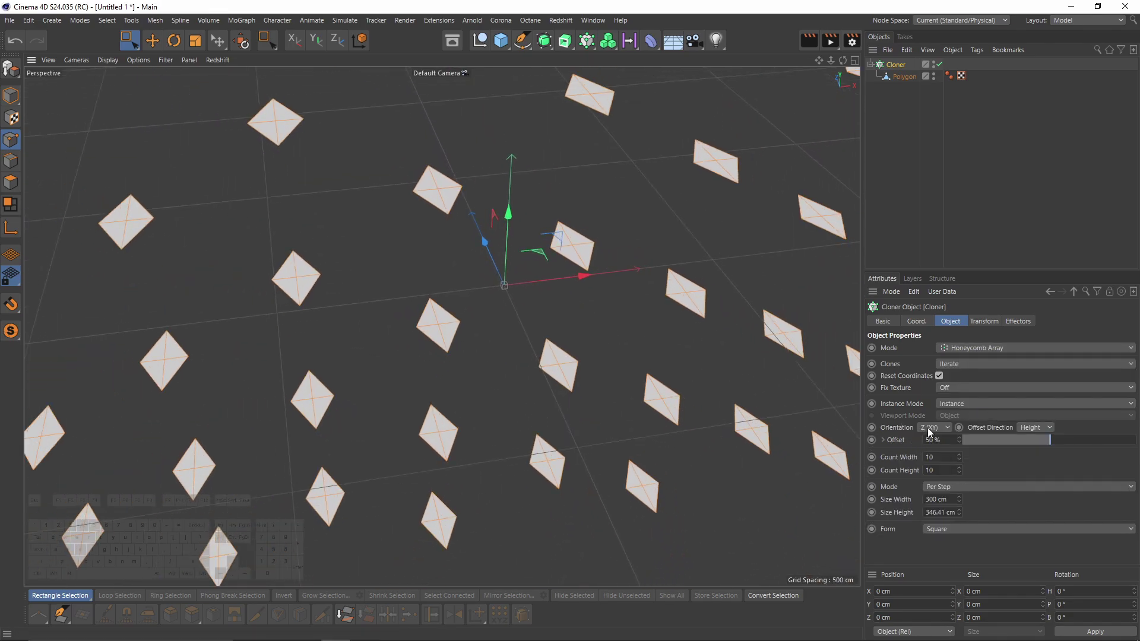
left_click(930, 428)
left_click(935, 467)
- Set the honeycomb array's Size Width to 50 cm so neighbouring diamonds meet at their side corners
left_click_drag(441, 325, 607, 392, "alt")
mouse_move(958, 499)
left_mouse_down()
mouse_move(843, 503)
mouse_move(959, 504)
left_mouse_up()
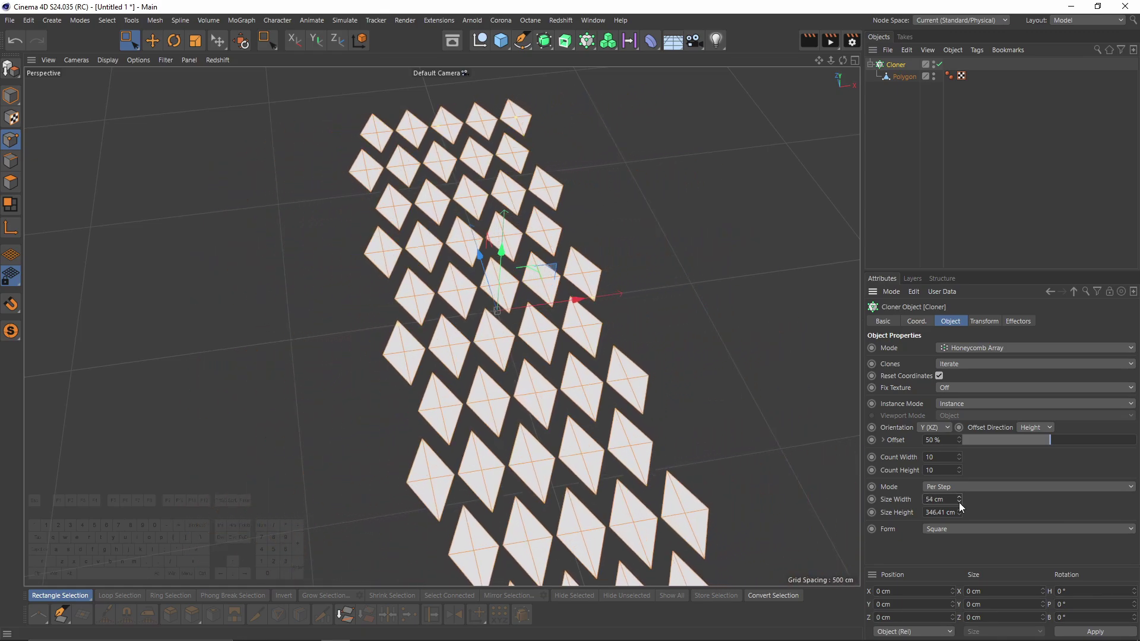
scroll(483, 212, "up", 8)
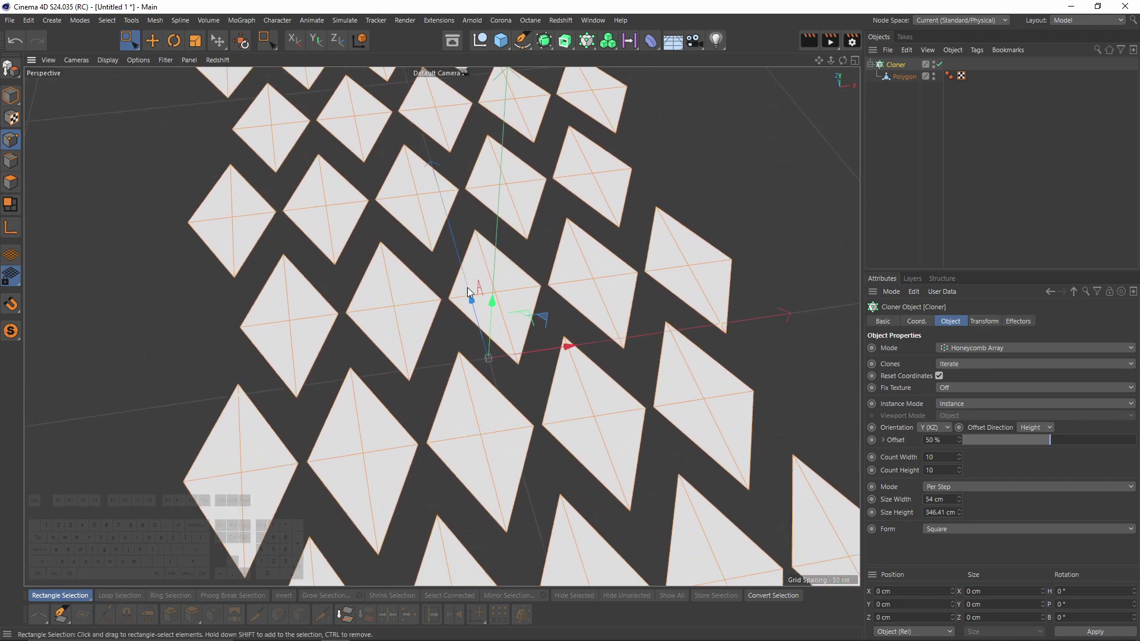
middle_click_drag(449, 296, 421, 327, "alt")
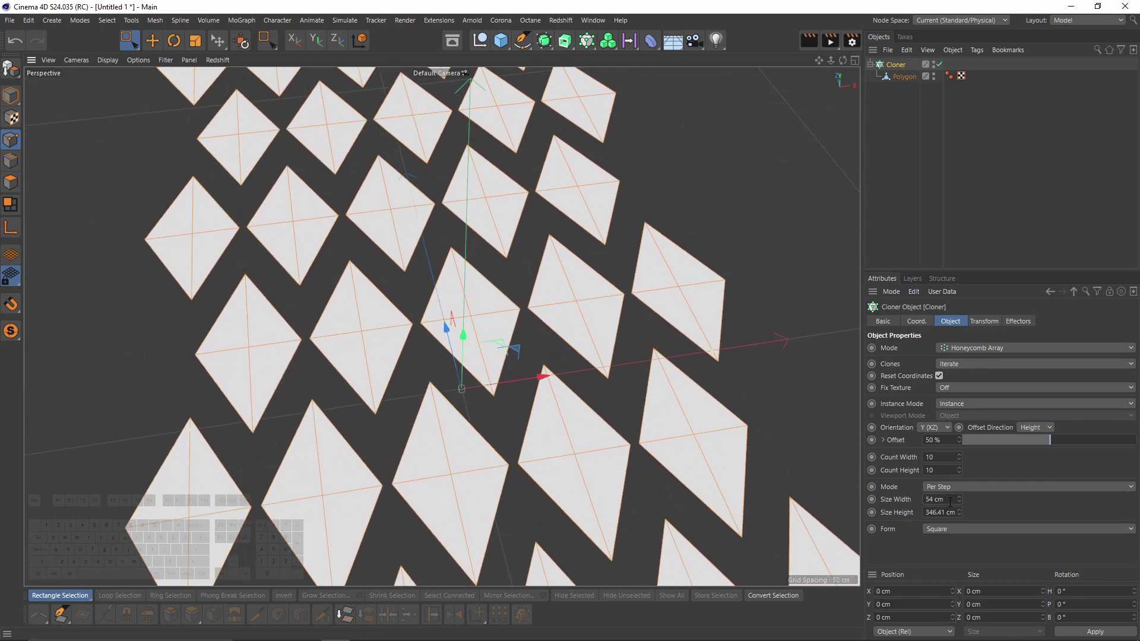
type("50")
key("Return")
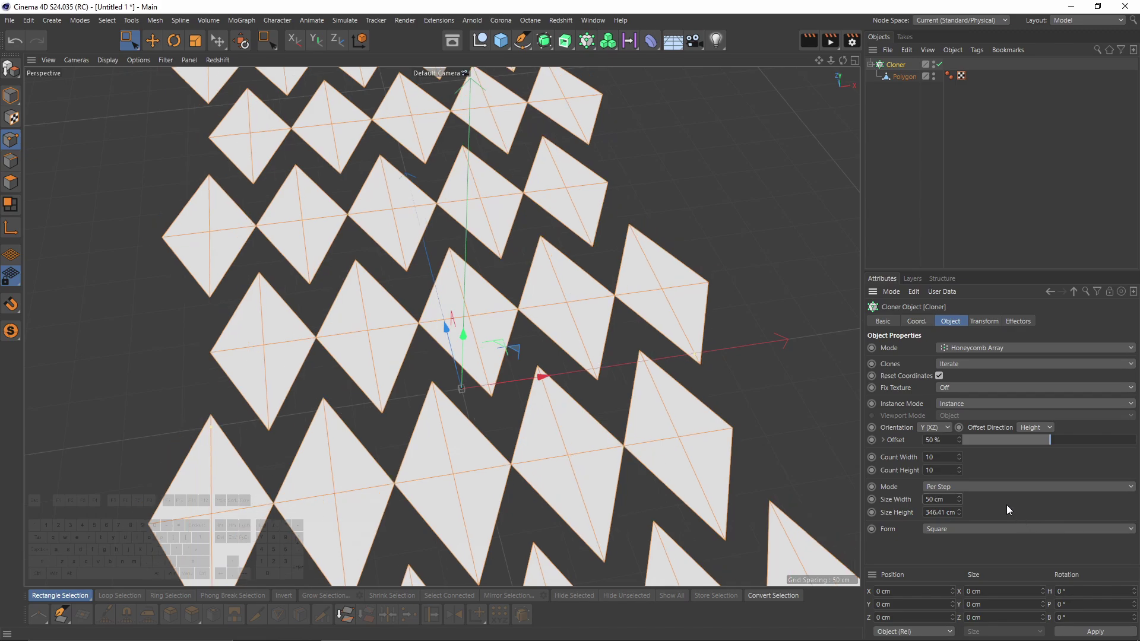
- Set the honeycomb array's Size Height to 200 cm to close the gaps between the diamond rows
left_click_drag(960, 515, 960, 547)
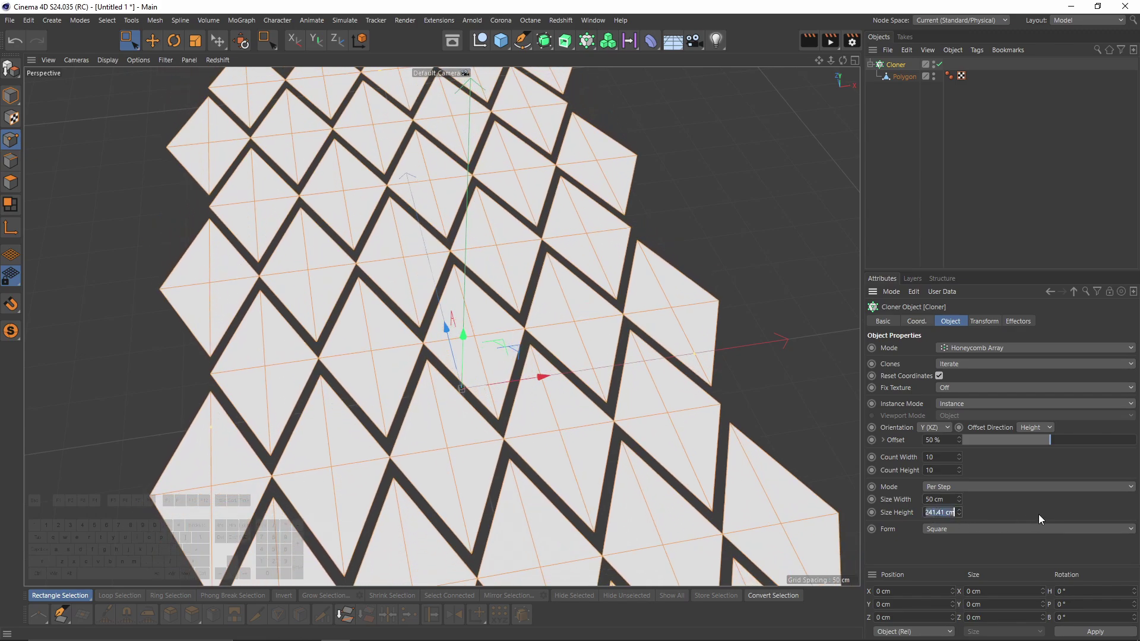
type("200")
key("Return")
- Widen the diamond pattern by setting the cloner's Count Width to 20
scroll(441, 260, "down", 10)
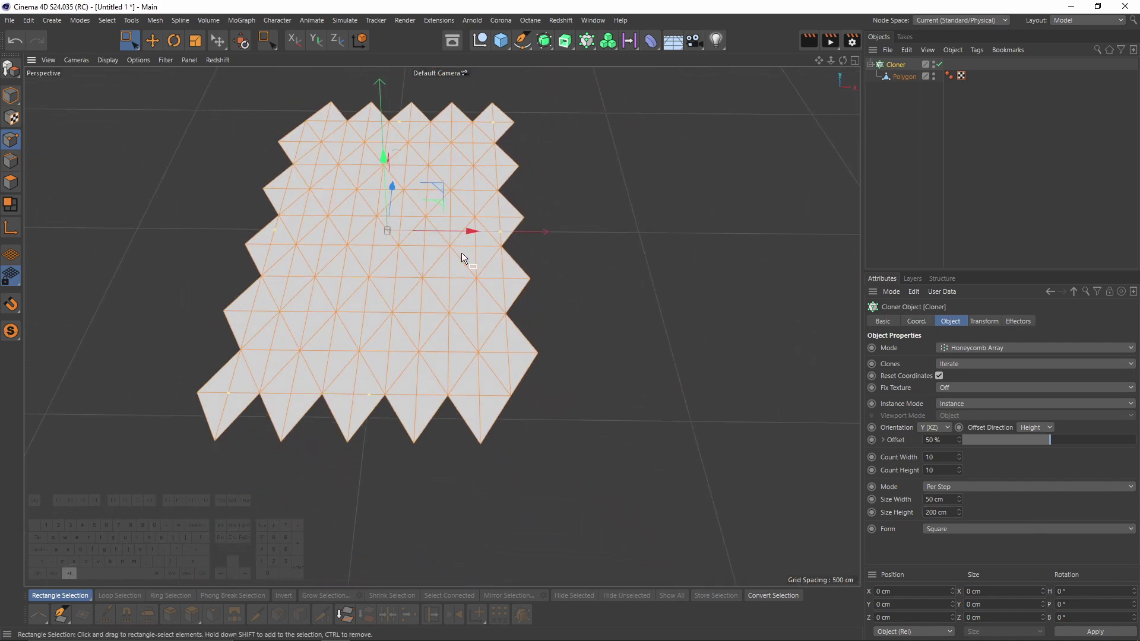
scroll(467, 258, "up", 1)
middle_click_drag(466, 257, 510, 273, "alt")
left_click_drag(960, 458, 960, 442)
left_click(959, 455)
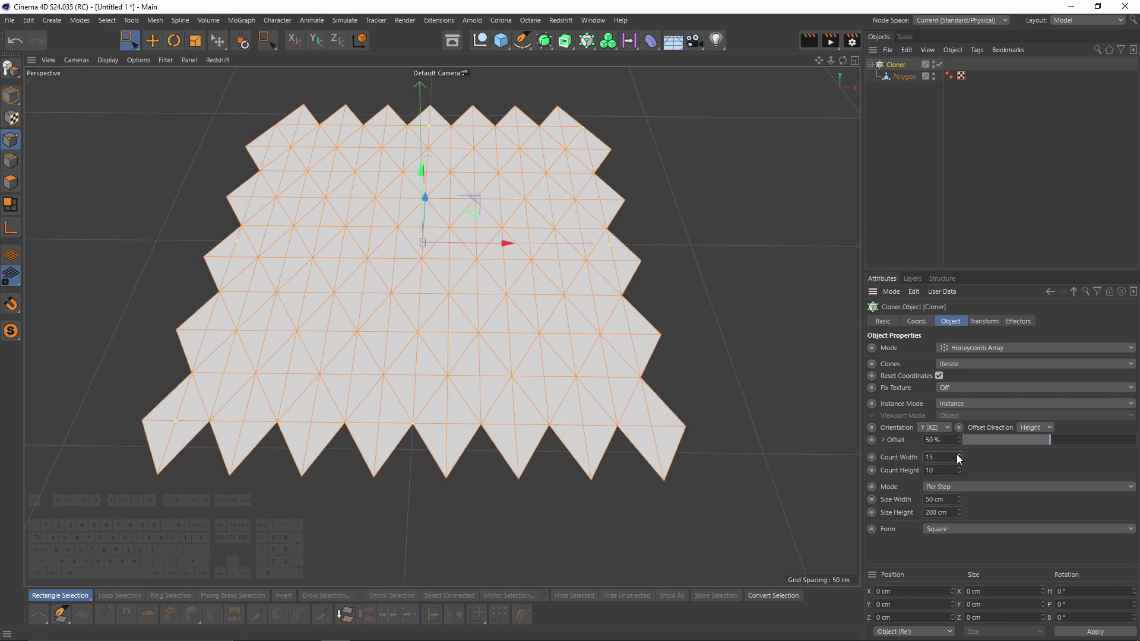
left_click(958, 456)
left_click(958, 456)
left_click(959, 455)
left_click(958, 455)
left_click(958, 456)
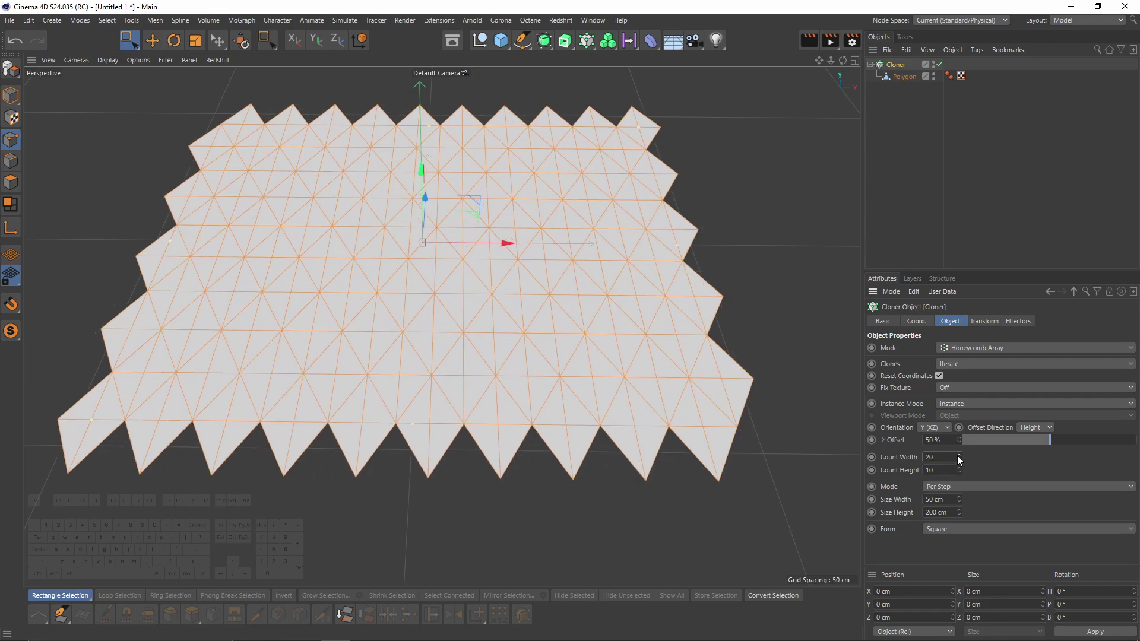
- Darken the clones by setting the brightness value of the cloner's transform color to 45 %
mouse_move(624, 279)
left_mouse_down("alt")
mouse_move(450, 252)
mouse_move(647, 326)
left_mouse_up("alt")
left_click(984, 322)
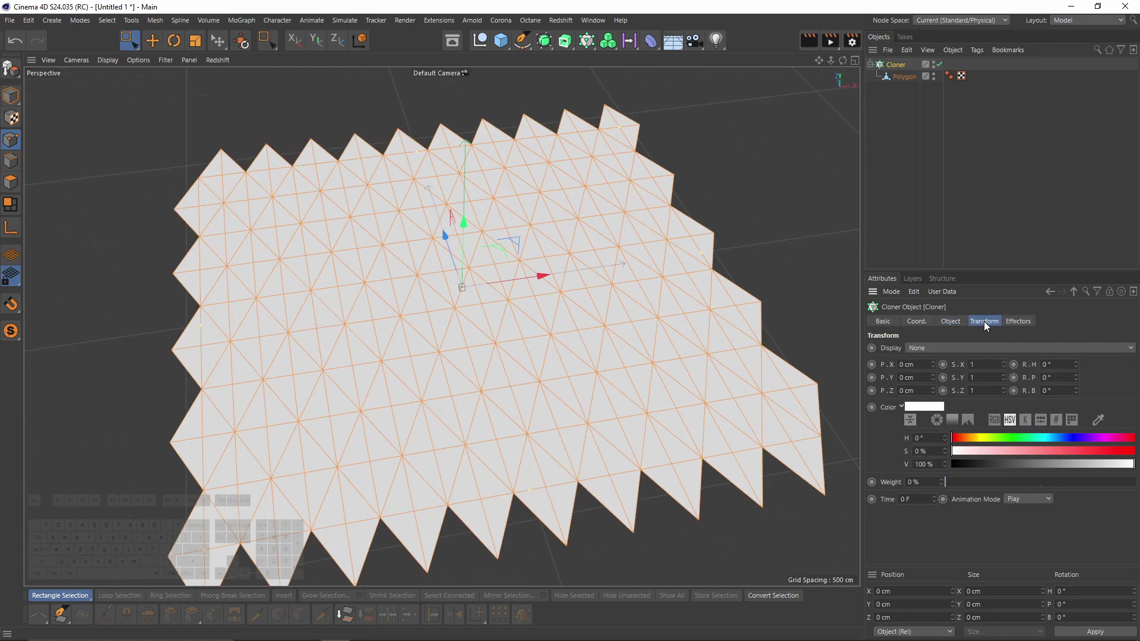
left_click(1034, 464)
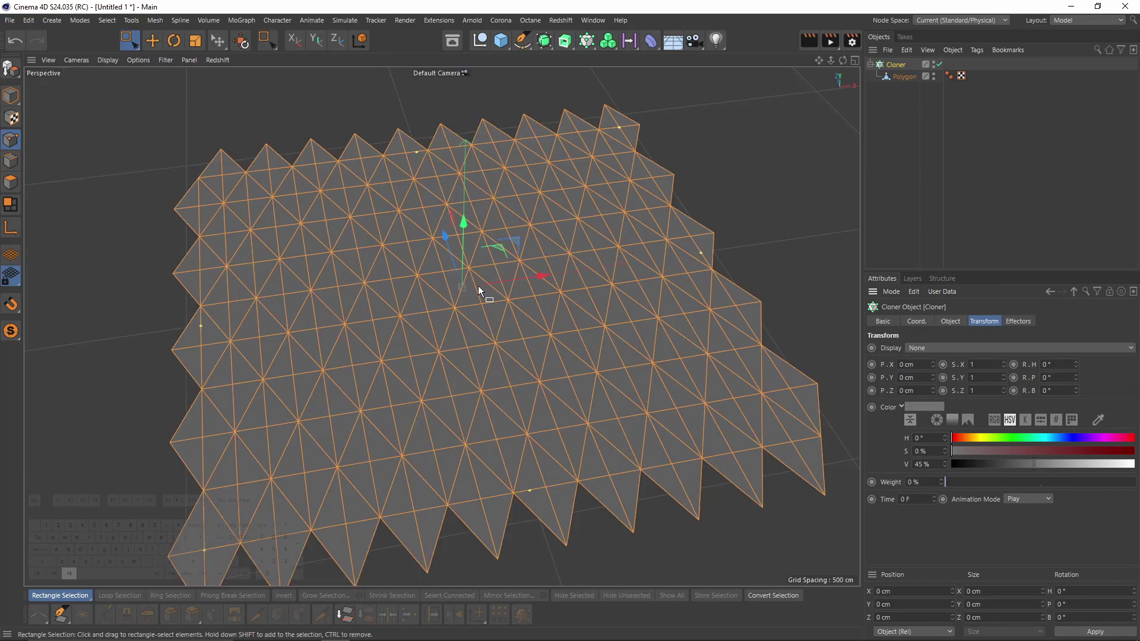
- Raise the centre point of the source diamond polygon along Y to about 27 cm, turning the clones into pyramids
left_click_drag(488, 285, 785, 238, "alt")
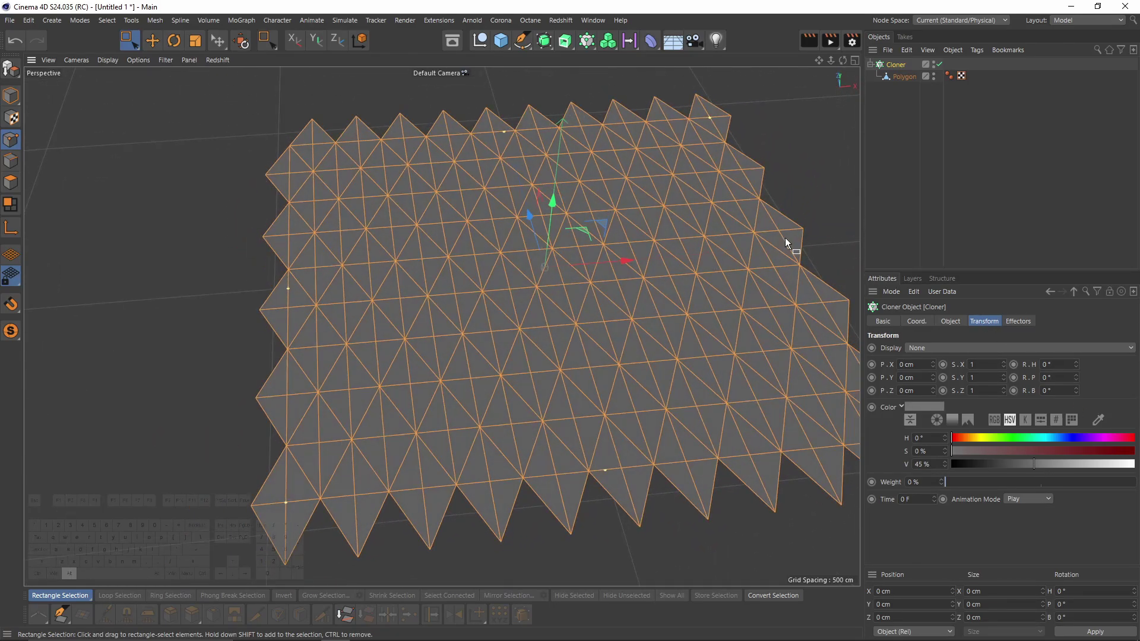
left_click(906, 77)
scroll(475, 214, "up", 5)
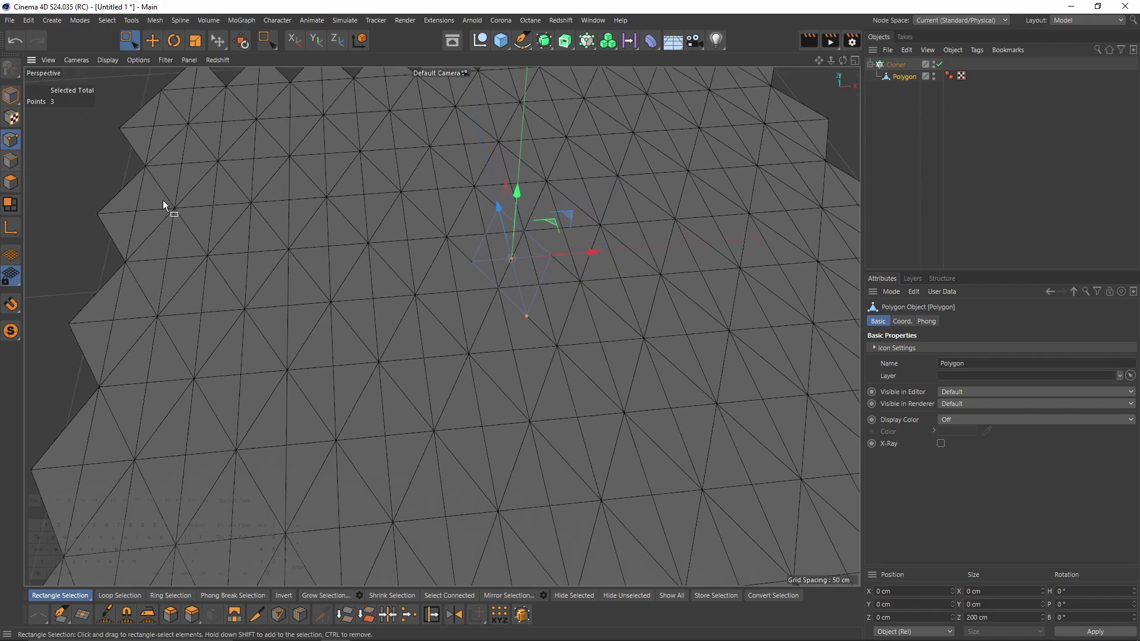
key("e")
scroll(505, 275, "up", 4)
left_click(524, 256)
left_click_drag(524, 286, 546, 248, "alt")
scroll(530, 260, "up", 4)
left_click_drag(515, 190, 859, 302)
scroll(537, 158, "down", 6)
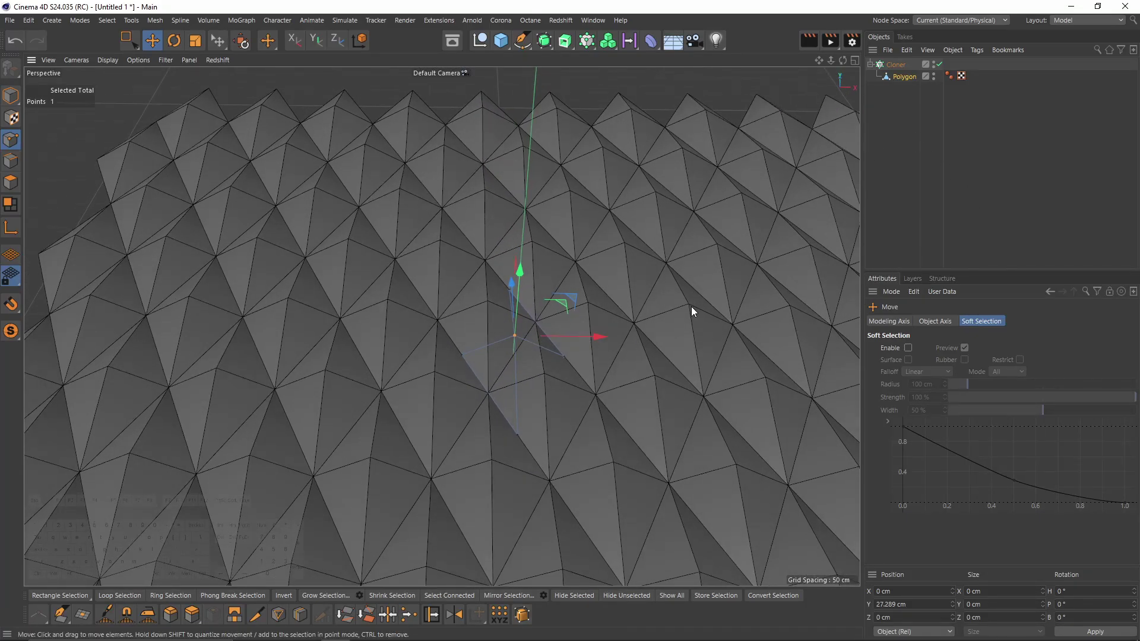
left_click_drag(691, 307, 594, 180, "alt")
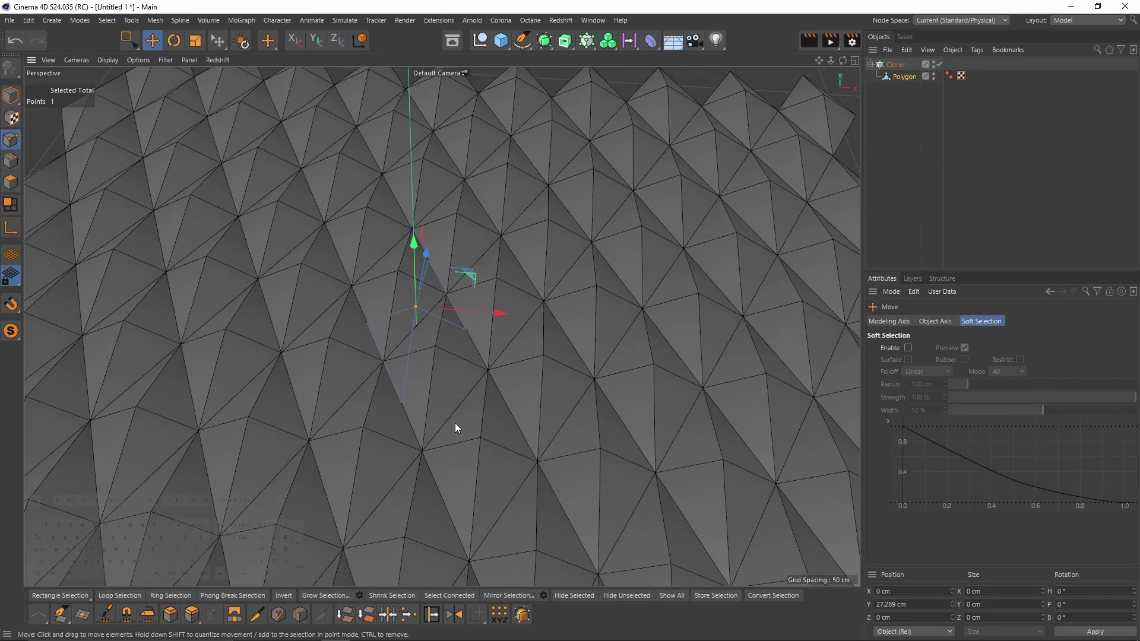
- Wrap the cloner in a Connect object to weld the cloned pyramids into one surface
left_click_drag(549, 288, 574, 273, "alt")
left_click(910, 94)
left_click(893, 67)
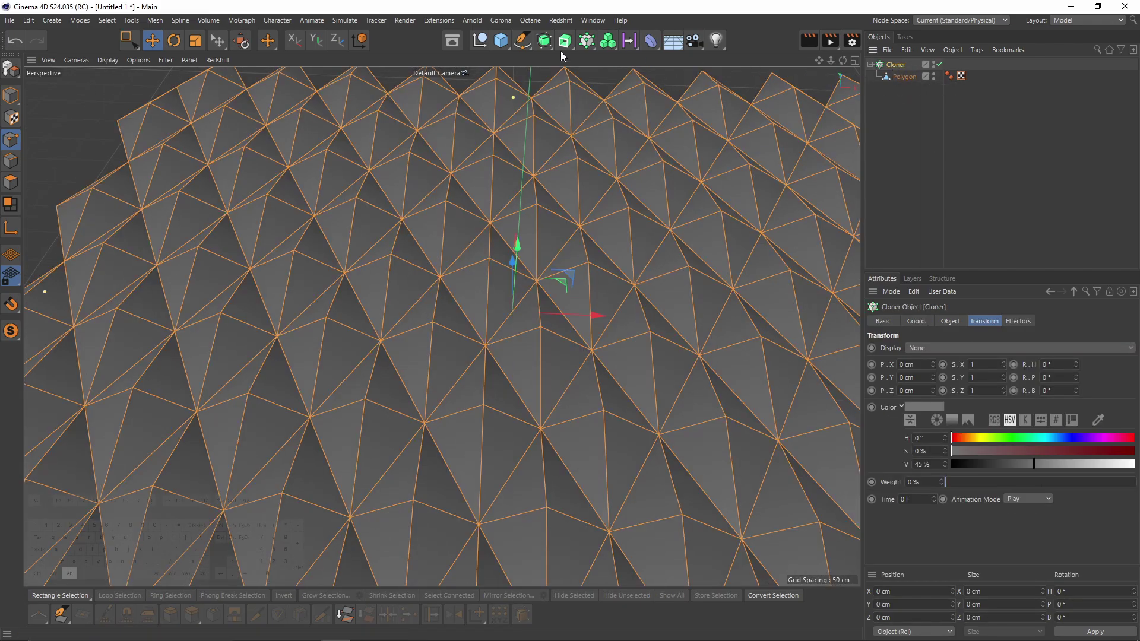
left_click(544, 40)
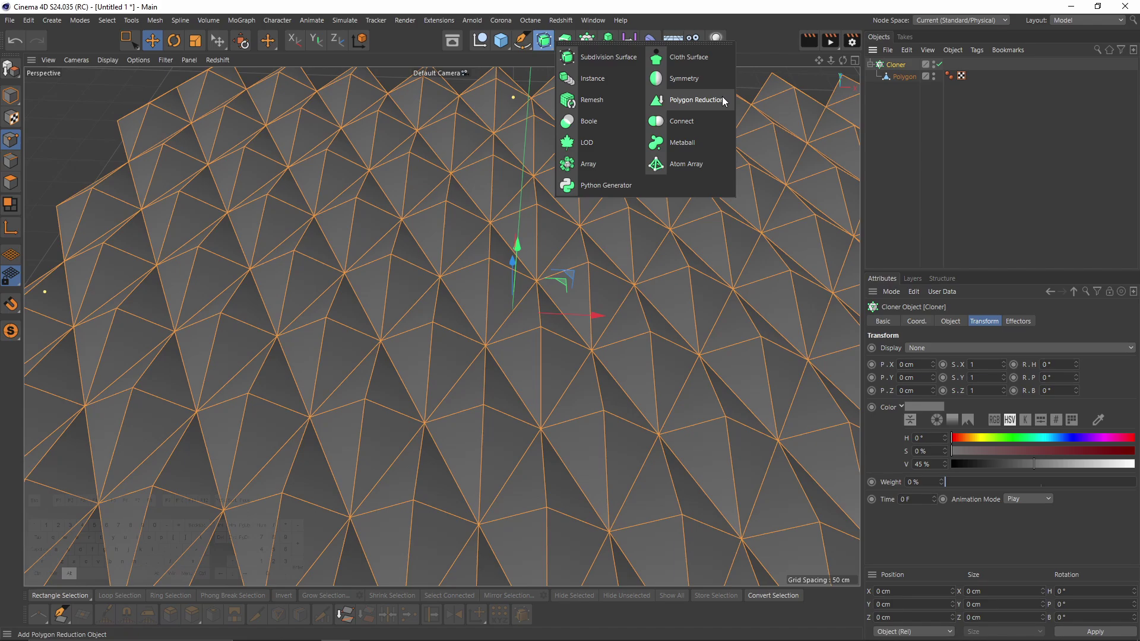
left_click(702, 126, "alt")
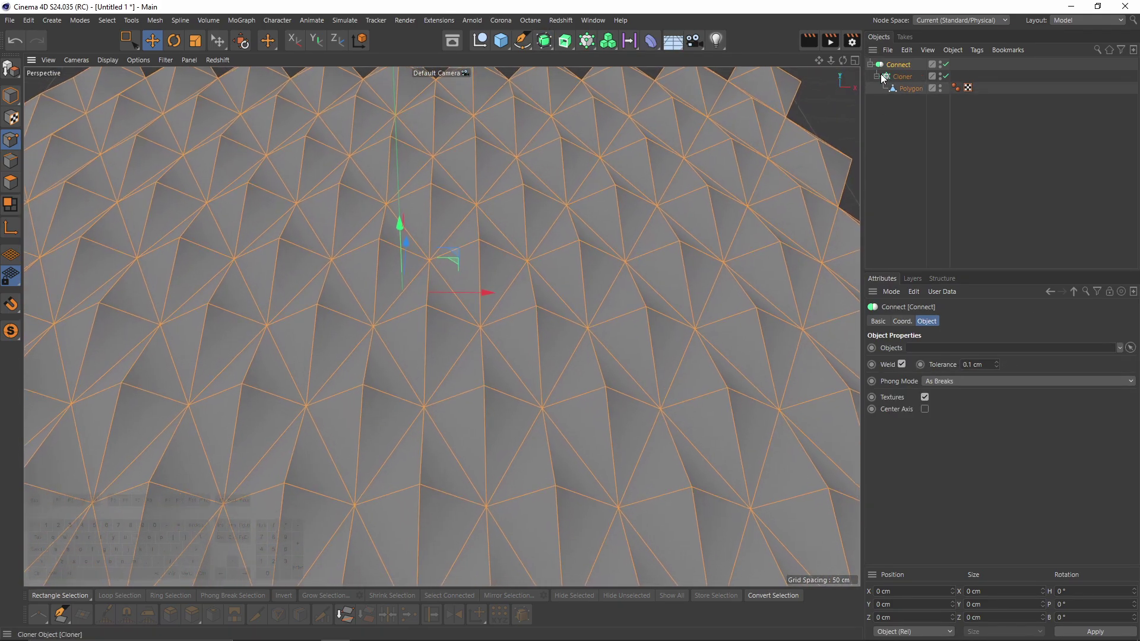
- Add a Bevel deformer and nest it below the Cloner as a child of the Connect object
left_click(877, 76)
left_click(654, 43)
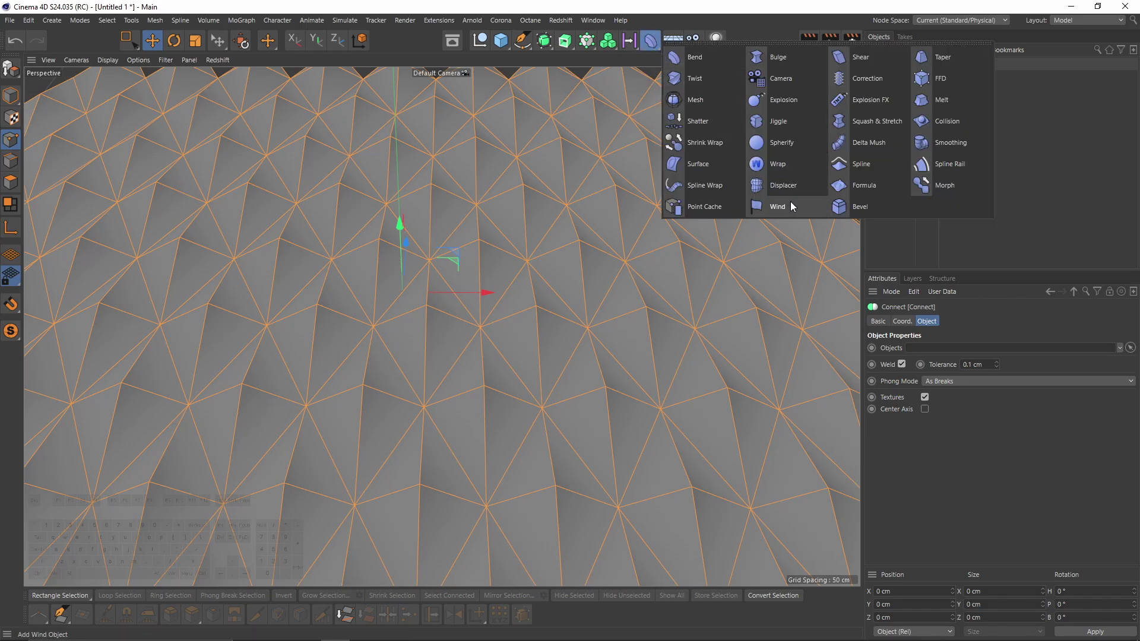
left_click(878, 208)
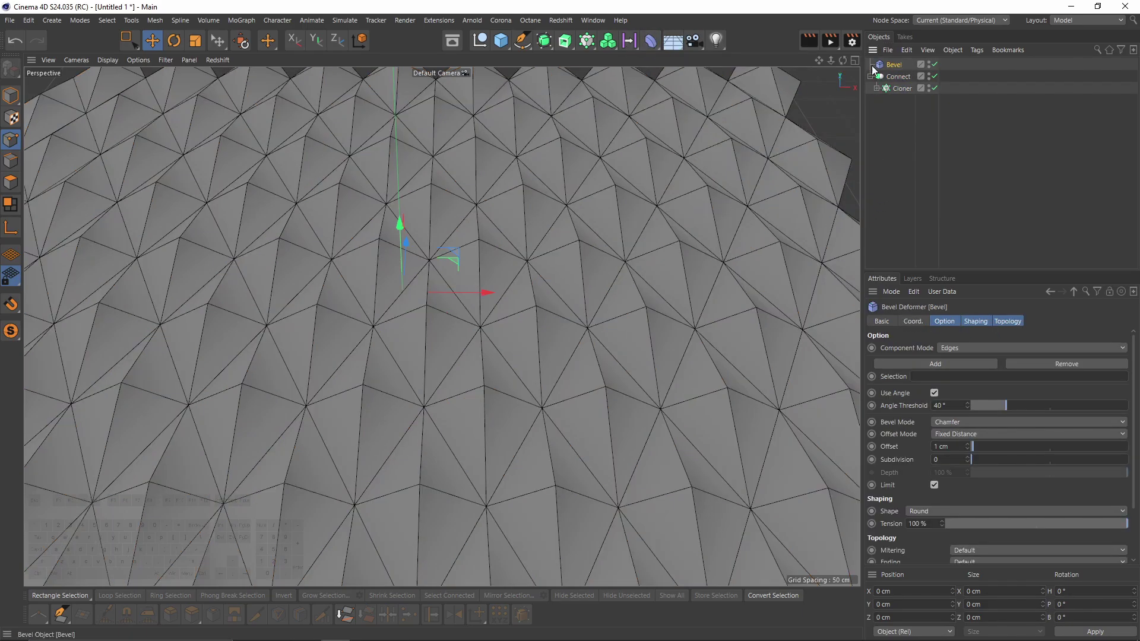
left_click_drag(889, 63, 900, 96)
left_click_drag(901, 94, 899, 95)
left_click_drag(892, 87, 888, 86)
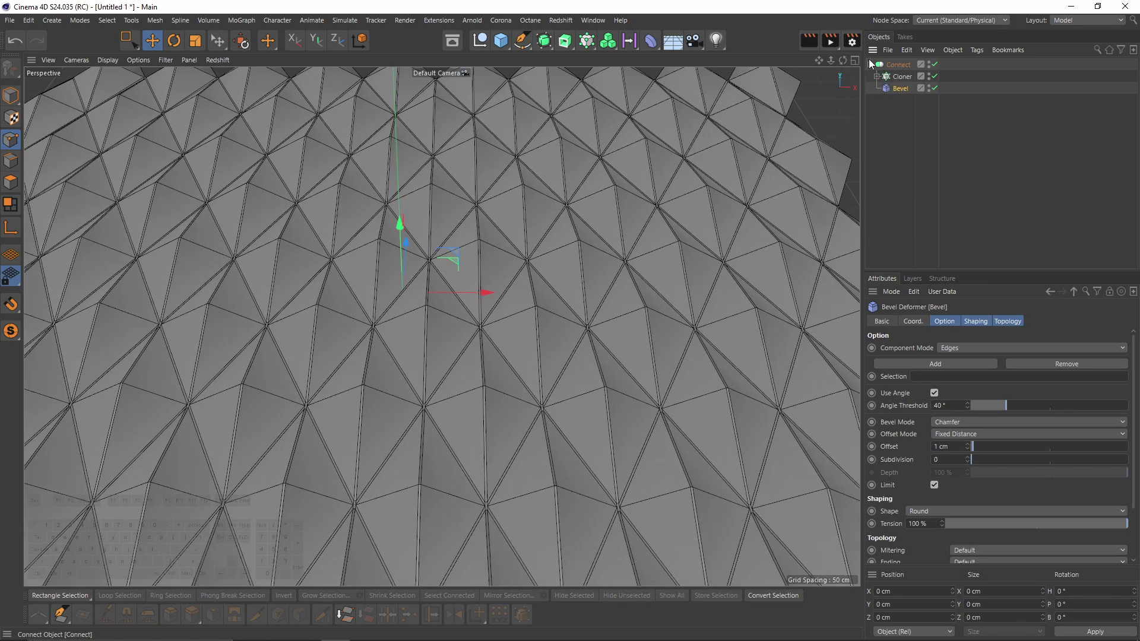
- Set the Bevel deformer's Offset to 5 cm and its Subdivision to 3
left_click_drag(598, 280, 653, 262, "alt")
type("5")
key("Return")
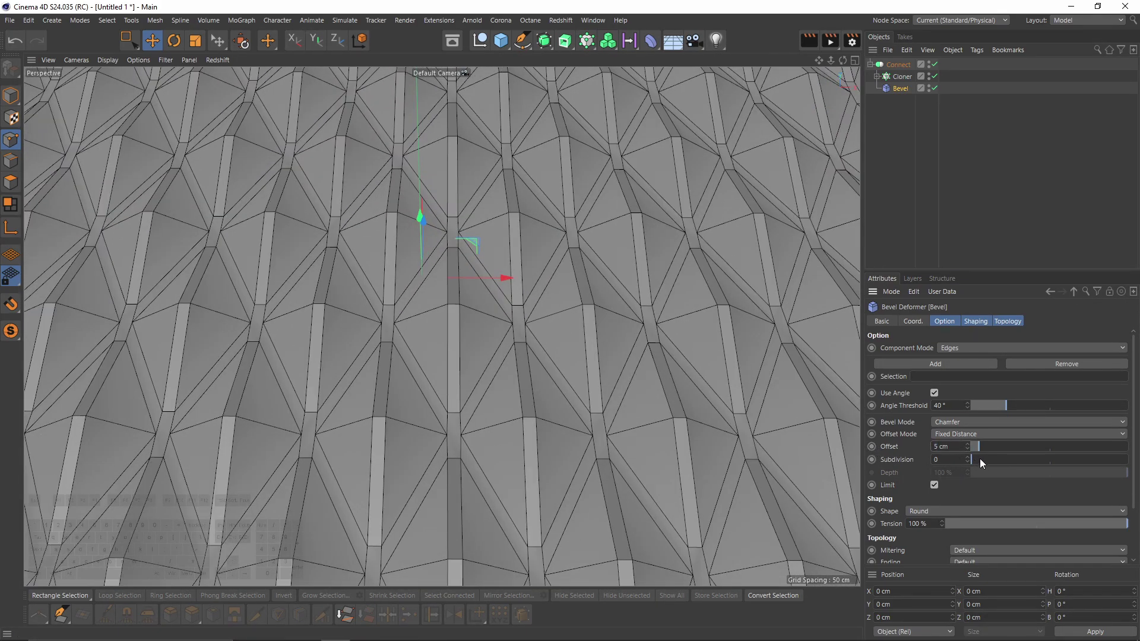
left_click_drag(980, 459, 994, 460)
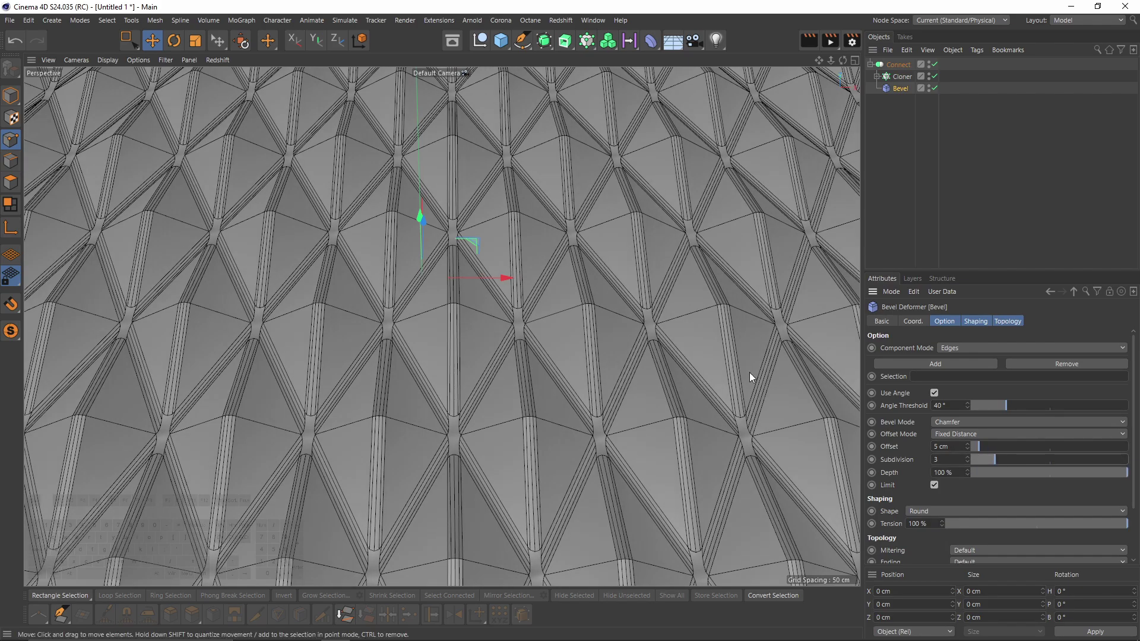
- Lower the Bevel deformer's Angle Threshold to about 23° so the shallower pyramid edges are bevelled too
left_click_drag(592, 358, 632, 347, "alt")
left_click_drag(440, 326, 590, 412, "alt")
left_click_drag(612, 368, 624, 377, "alt")
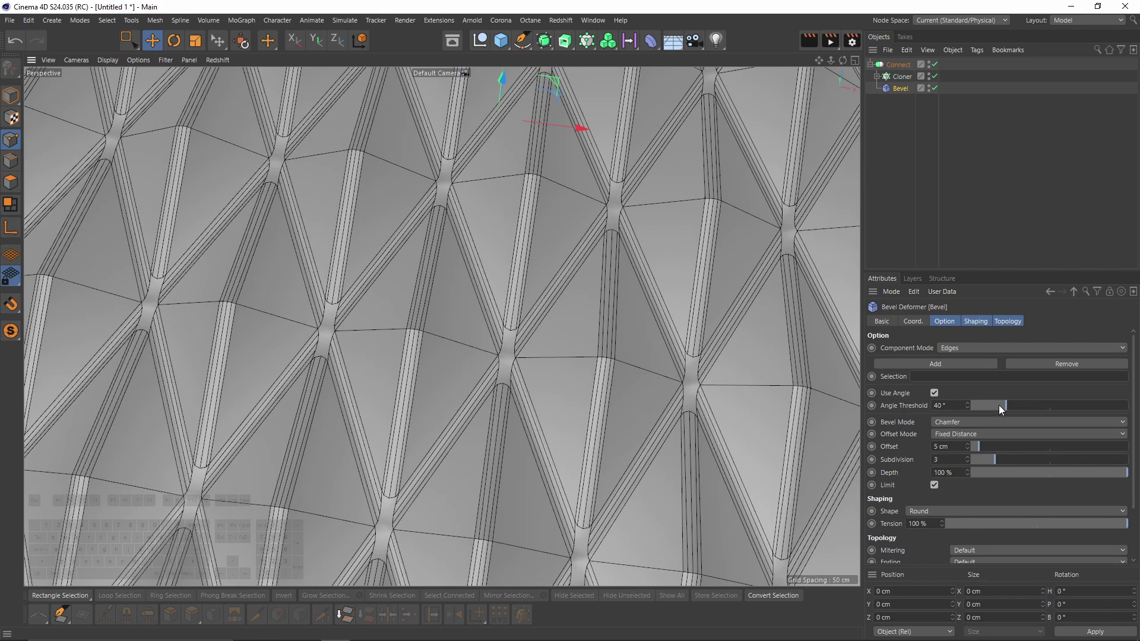
left_click_drag(999, 405, 990, 405)
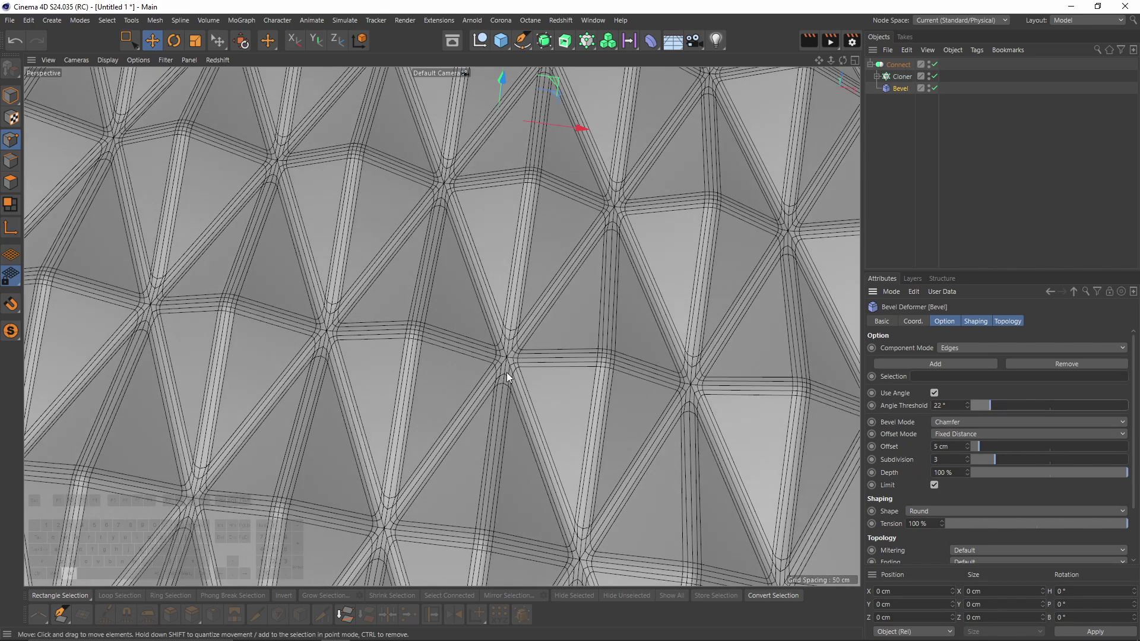
left_click_drag(440, 326, 591, 215, "alt")
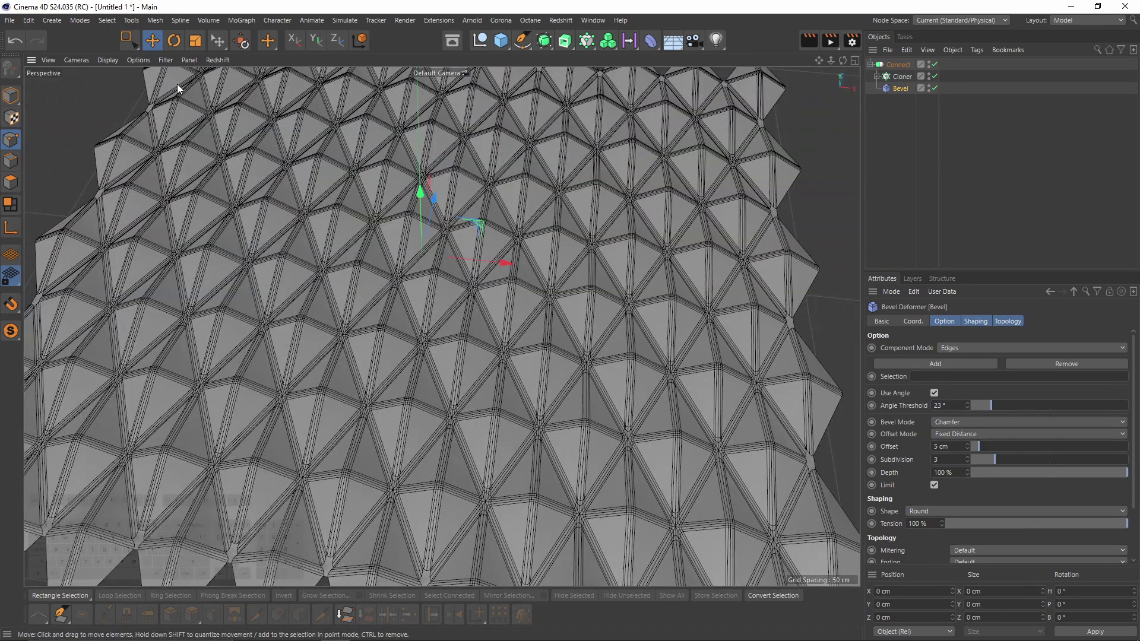
- Switch the viewport to Gouraud shading without edge lines and deselect all objects
key("n")
key("a")
left_click(914, 151)
left_click_drag(762, 226, 653, 282, "alt")
right_click_drag(653, 282, 546, 338, "alt")
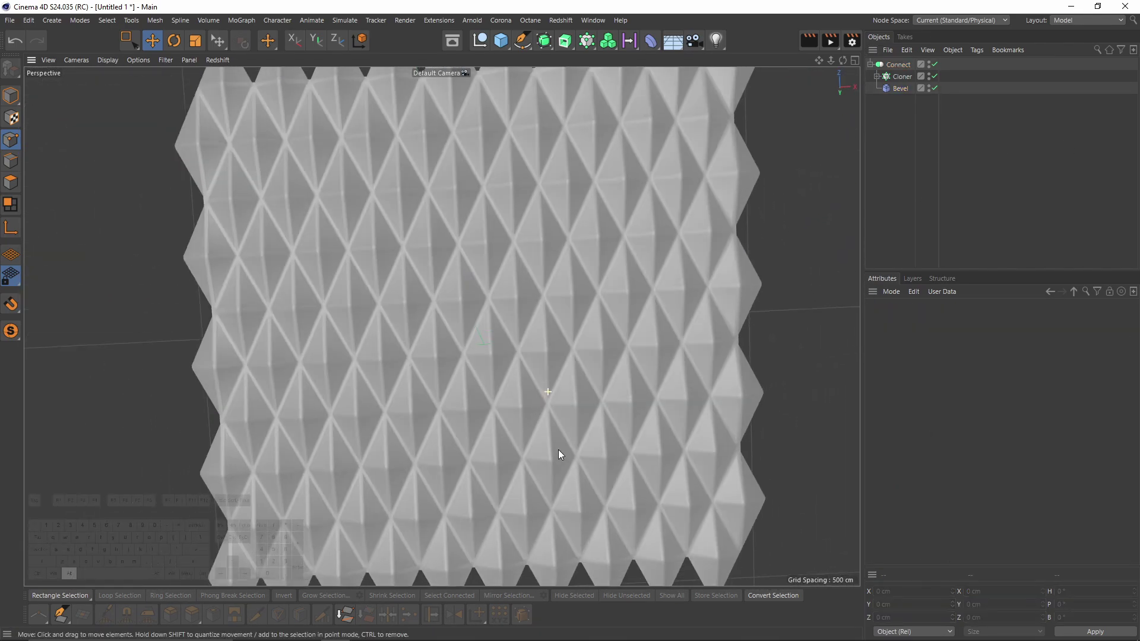
left_click_drag(558, 455, 558, 178, "alt")
- Add a Plane primitive at the centre of the diamond pattern
left_click(501, 40)
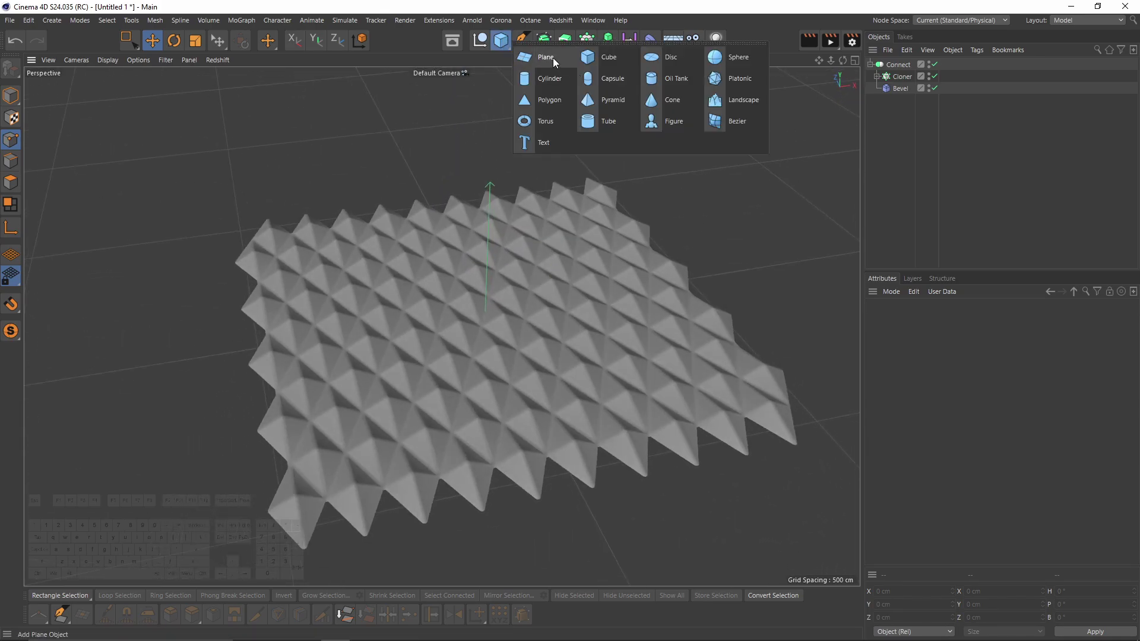
left_click(553, 59)
left_click_drag(499, 321, 529, 267, "alt")
scroll(529, 261, "up", 3)
left_click_drag(540, 228, 550, 201)
left_click_drag(499, 284, 647, 300, "alt")
middle_click_drag(647, 300, 559, 350, "alt")
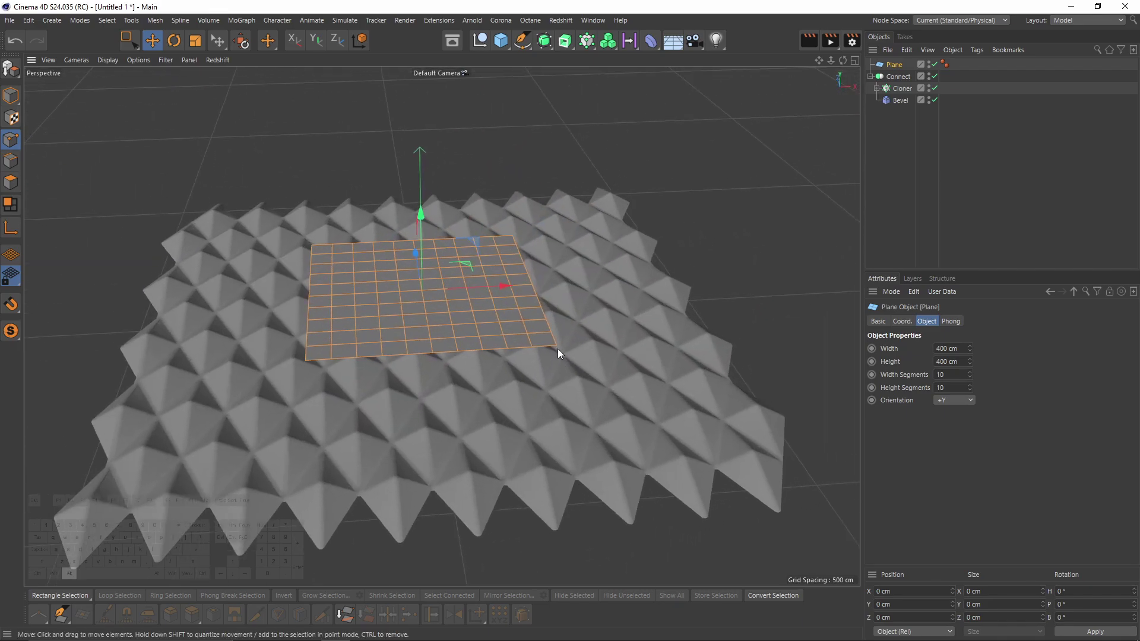
left_click_drag(559, 350, 642, 244, "alt")
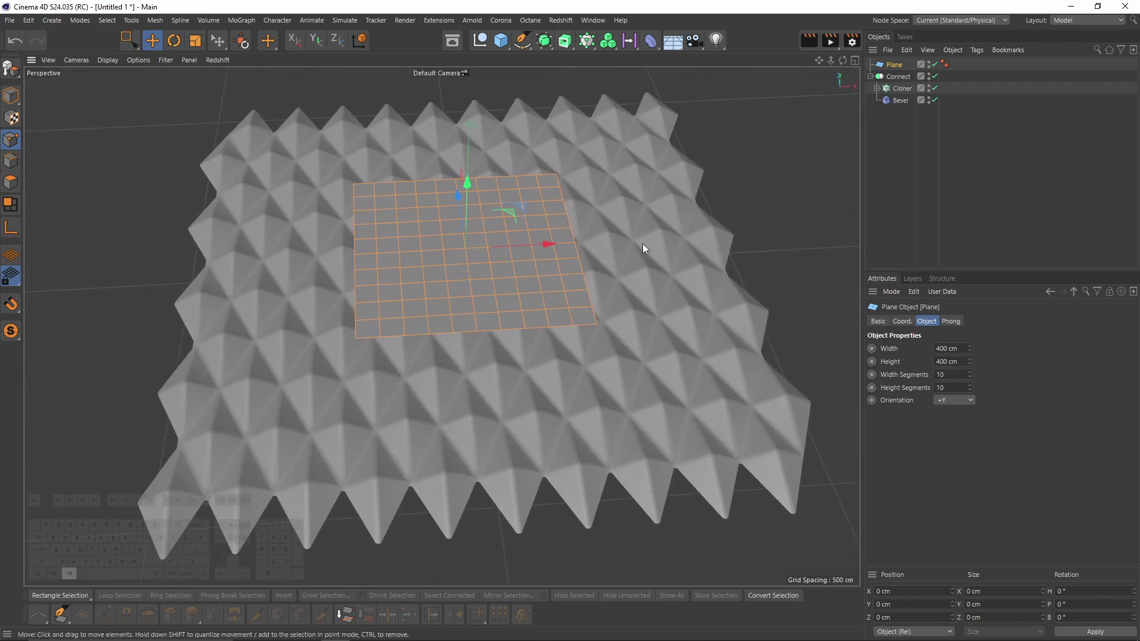
- Change the interface layout to Standard
right_click(895, 72)
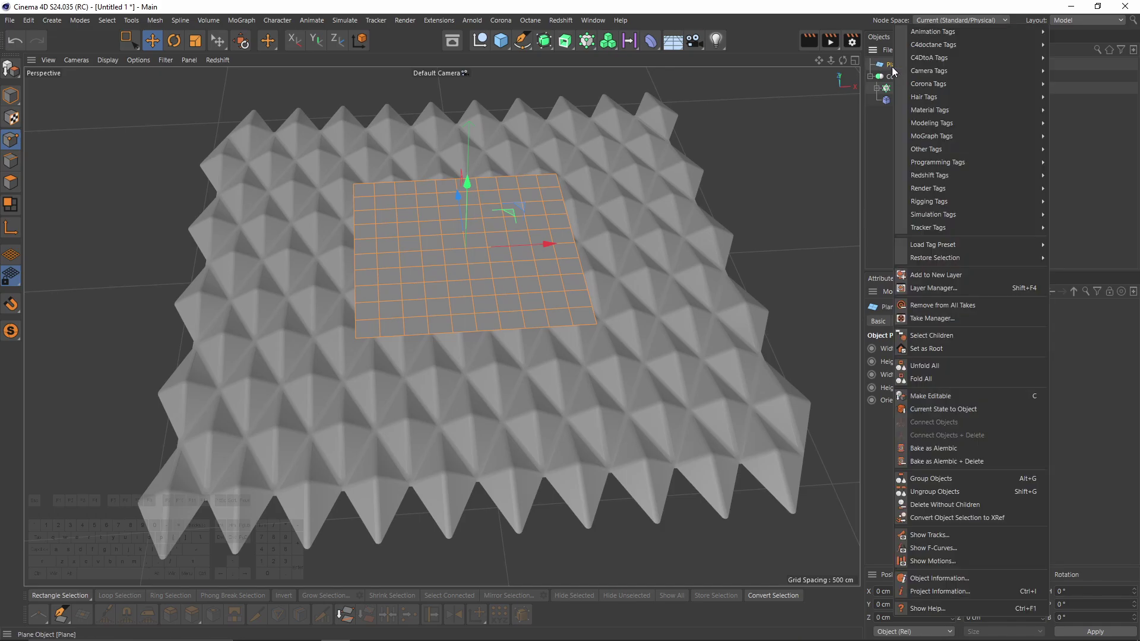
left_click(892, 66)
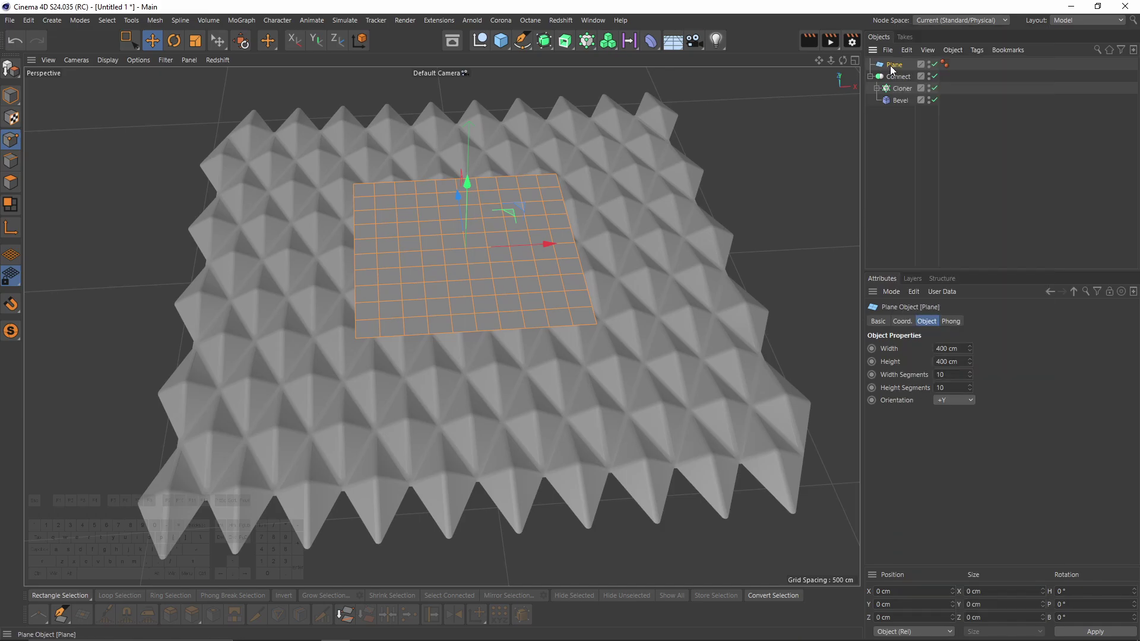
left_click(1067, 20)
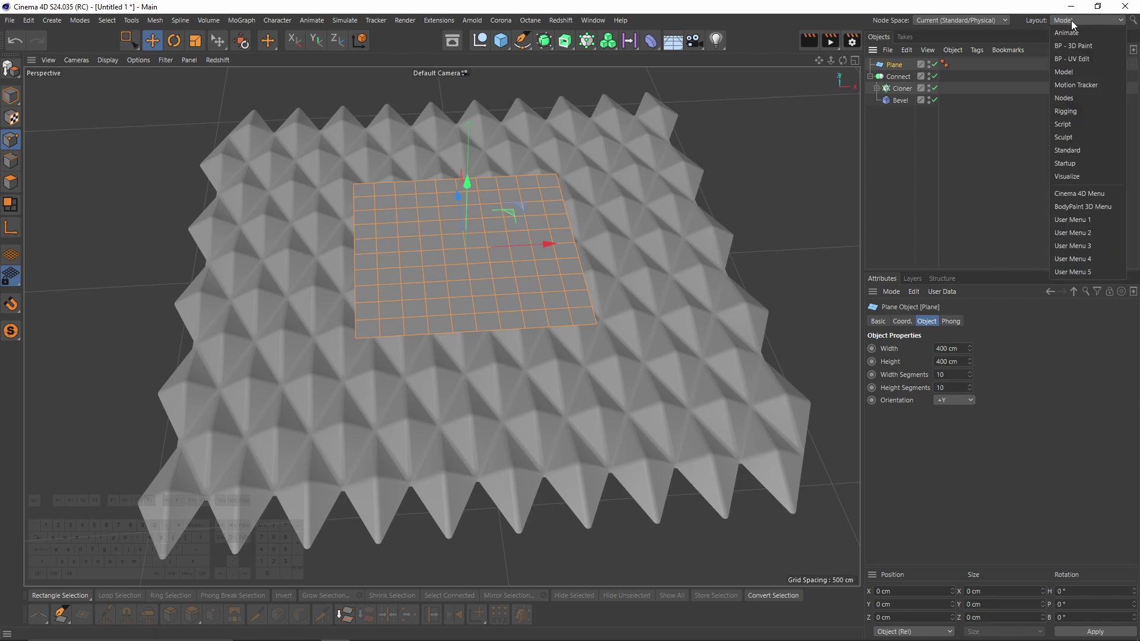
left_click(1082, 150)
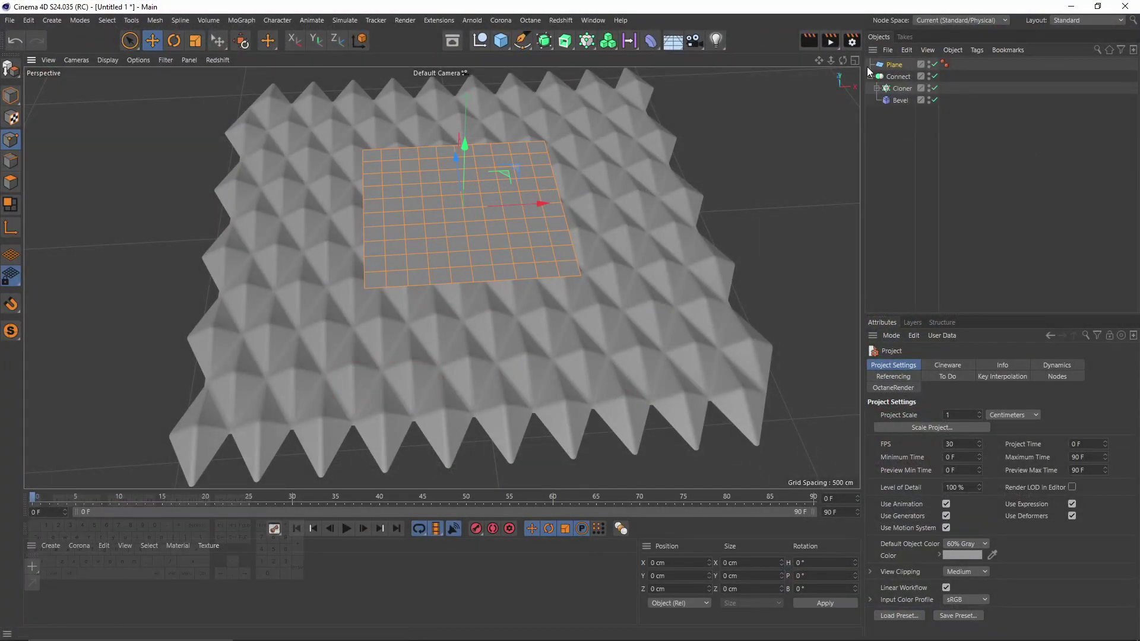
- Add a Bake Material tag to the plane and set its output width and height to 512
right_click(894, 69)
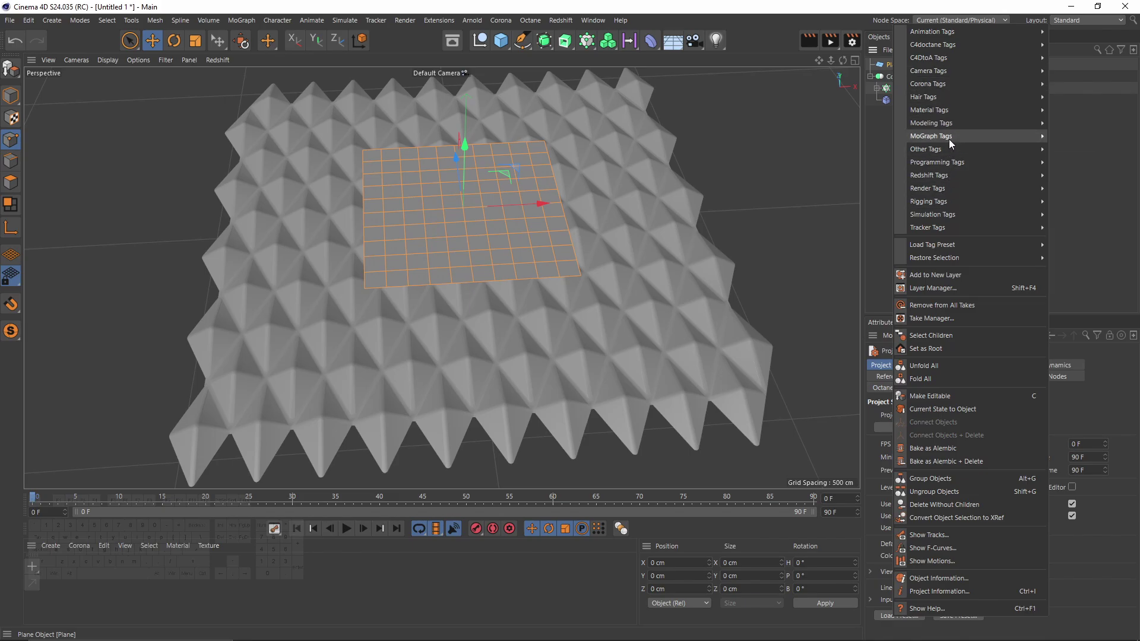
mouse_move(943, 109)
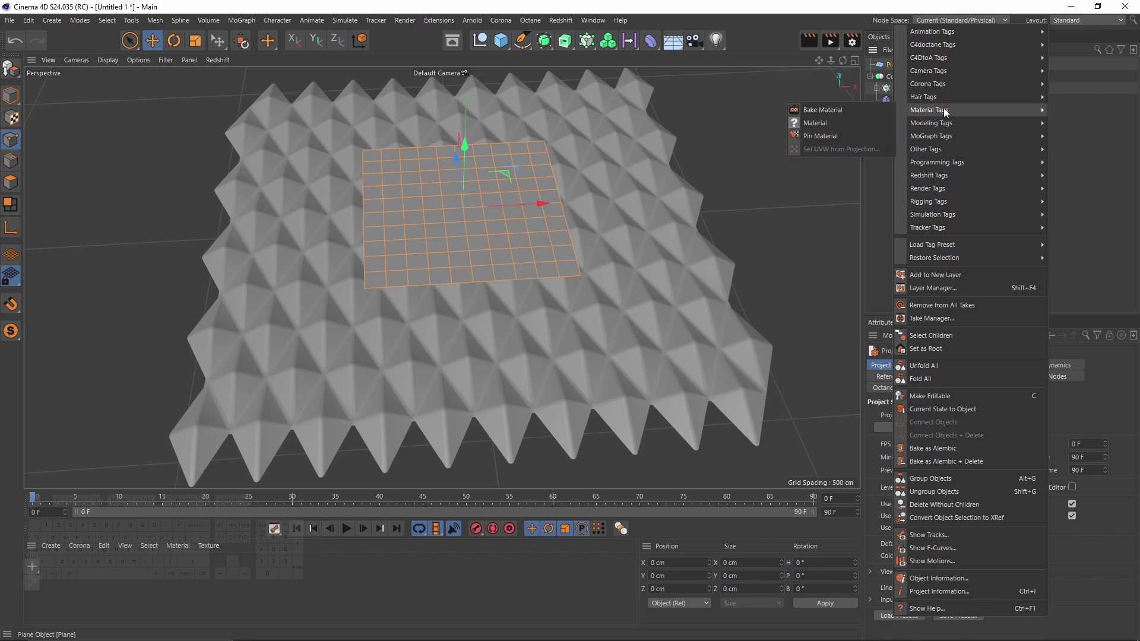
left_click(810, 110)
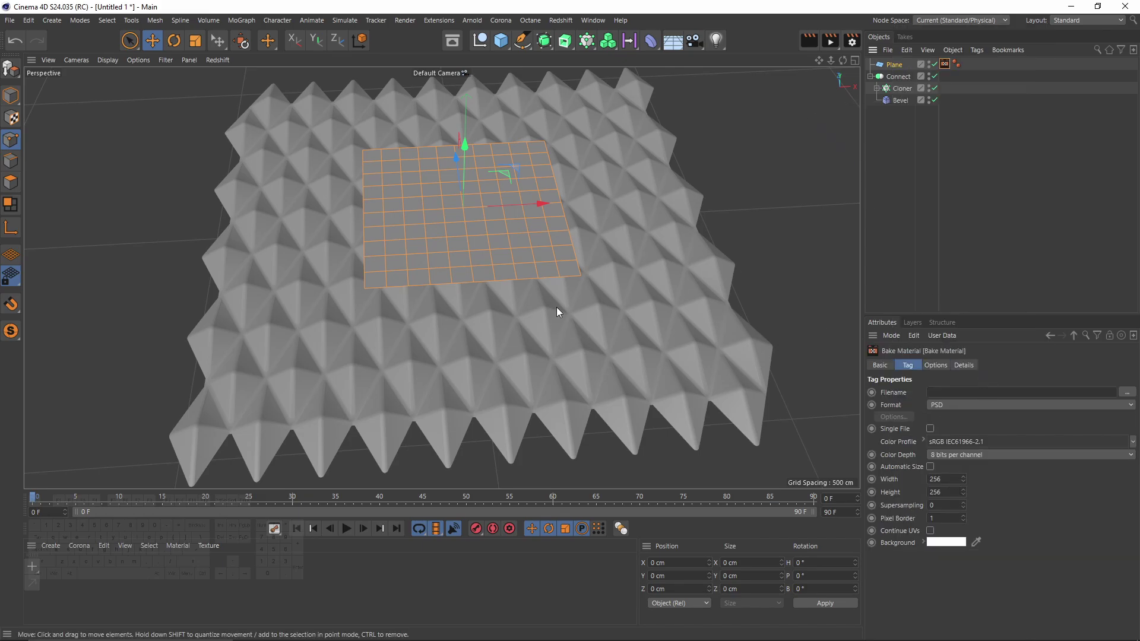
left_click(952, 479)
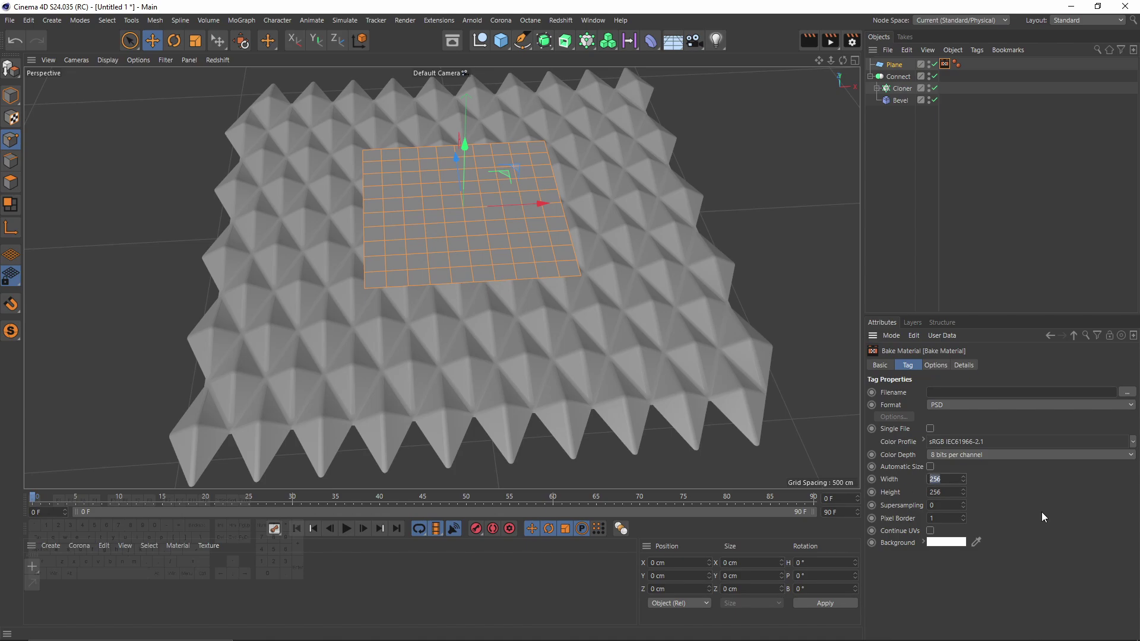
type("512")
left_click(948, 492)
type("512")
- Enable Normal baking in the Bake Material tag and set its method to Tangent
left_click(938, 366)
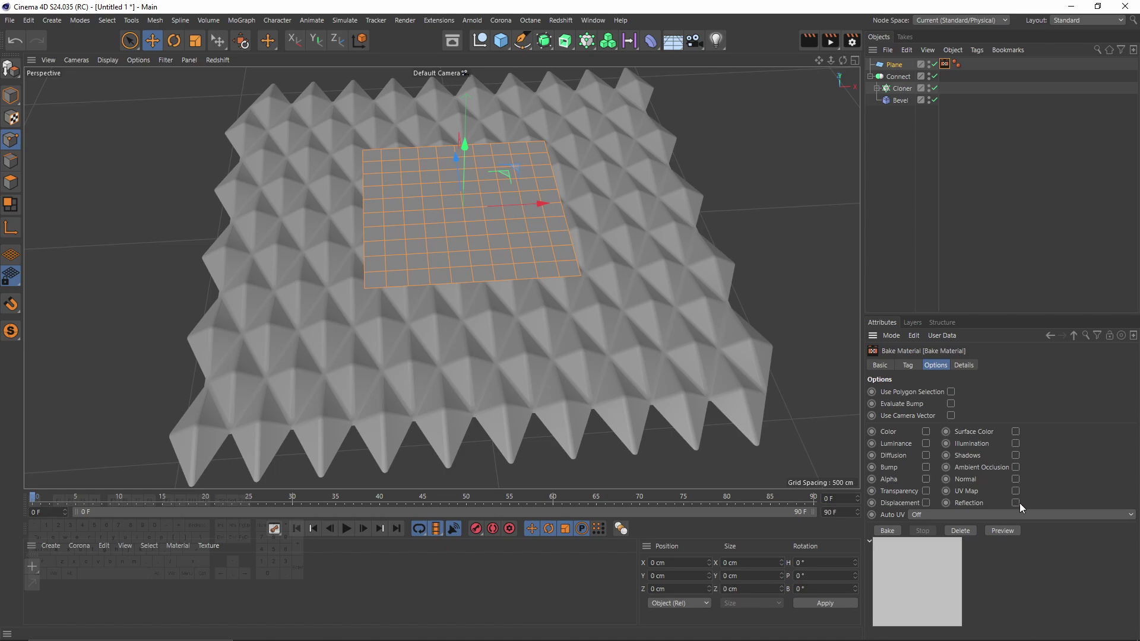
left_click(1015, 479)
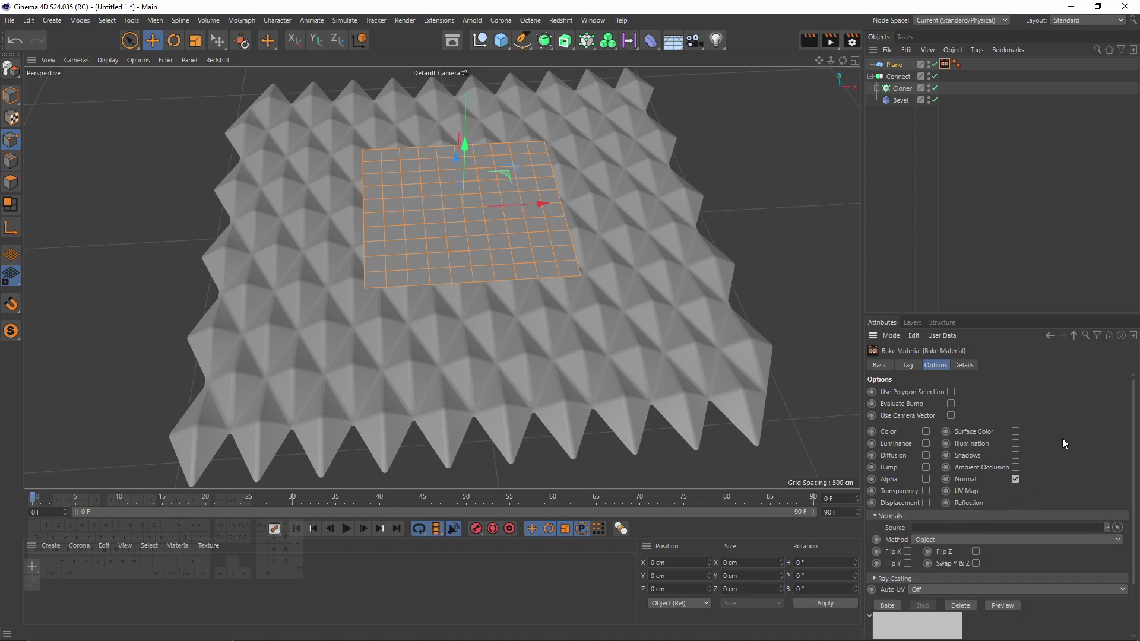
left_click(936, 538)
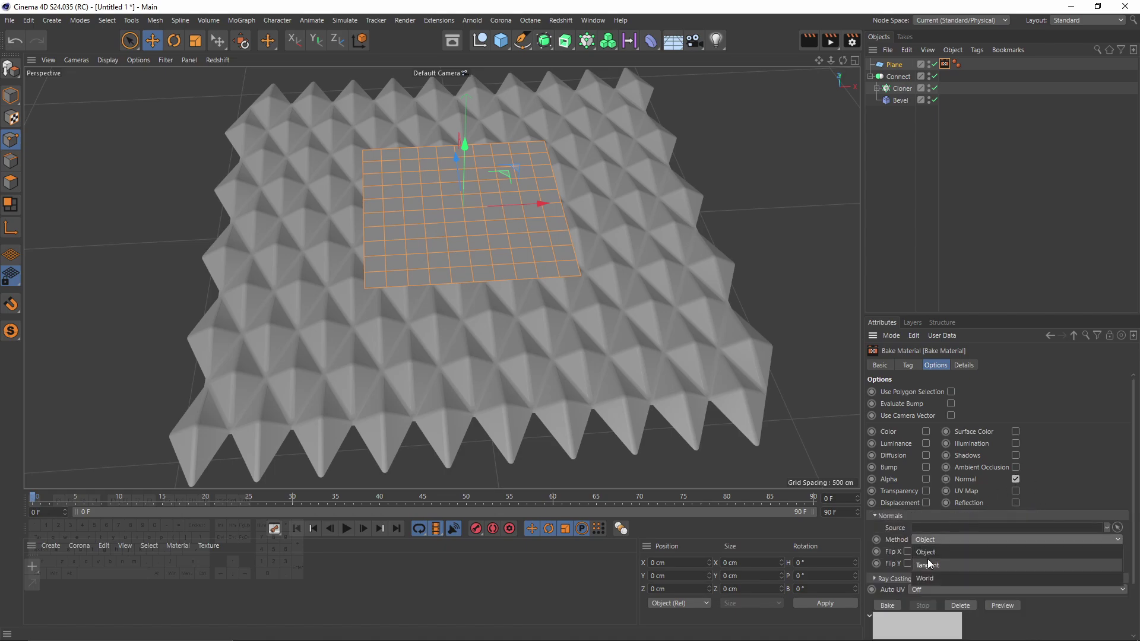
left_click(924, 565)
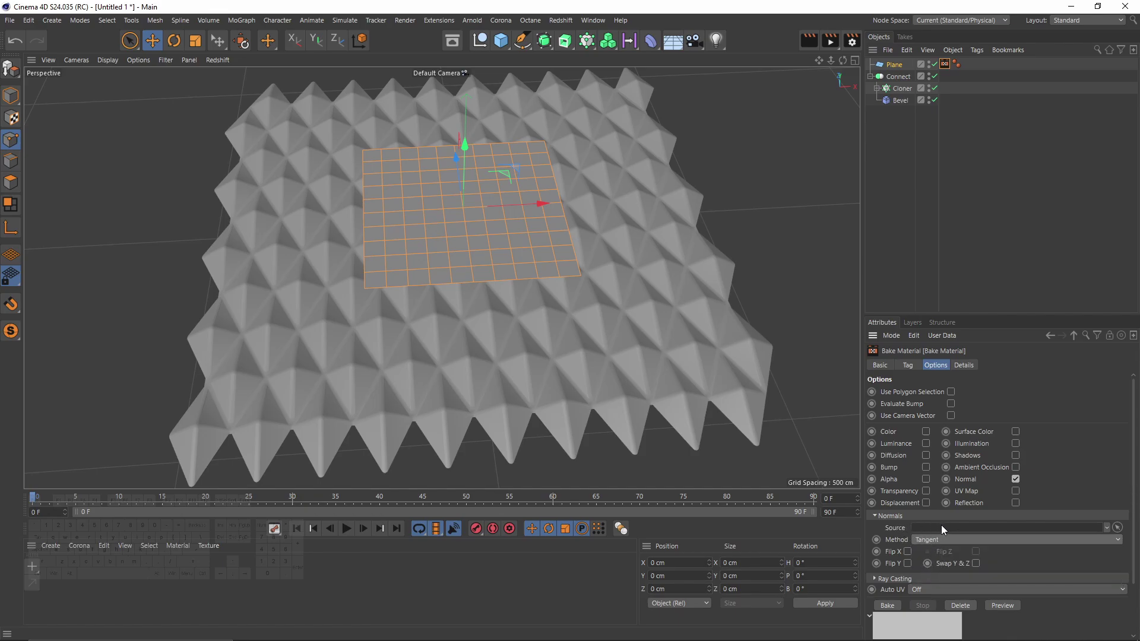
- Convert the Connect object's current state into a polygon object and hide the original Connect generator
left_click(870, 77)
left_click(897, 76)
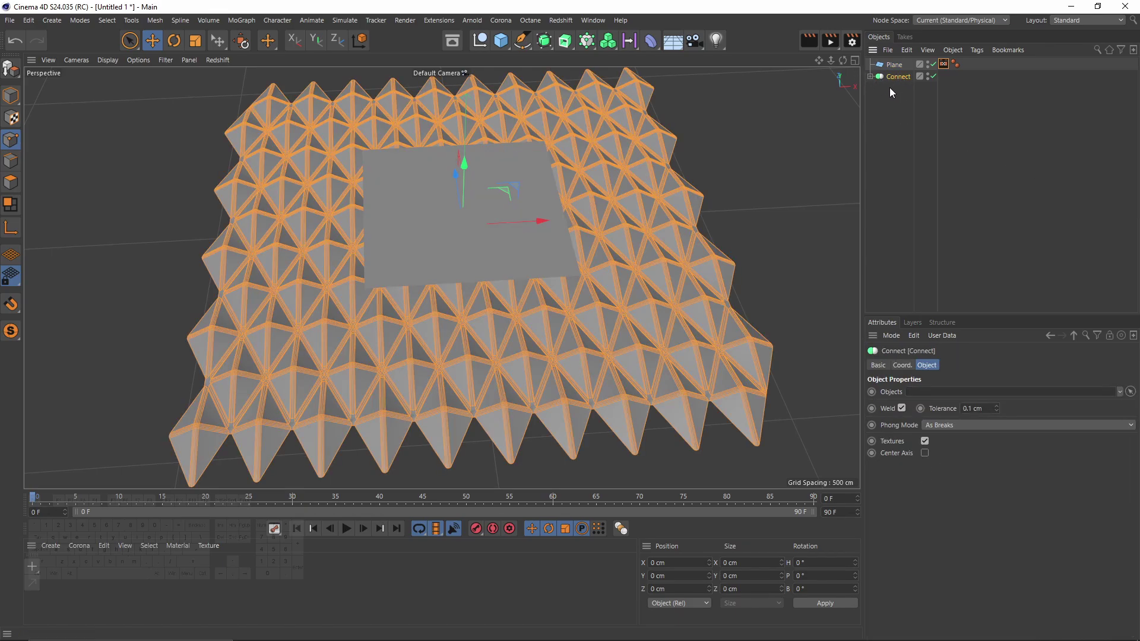
right_click(899, 80)
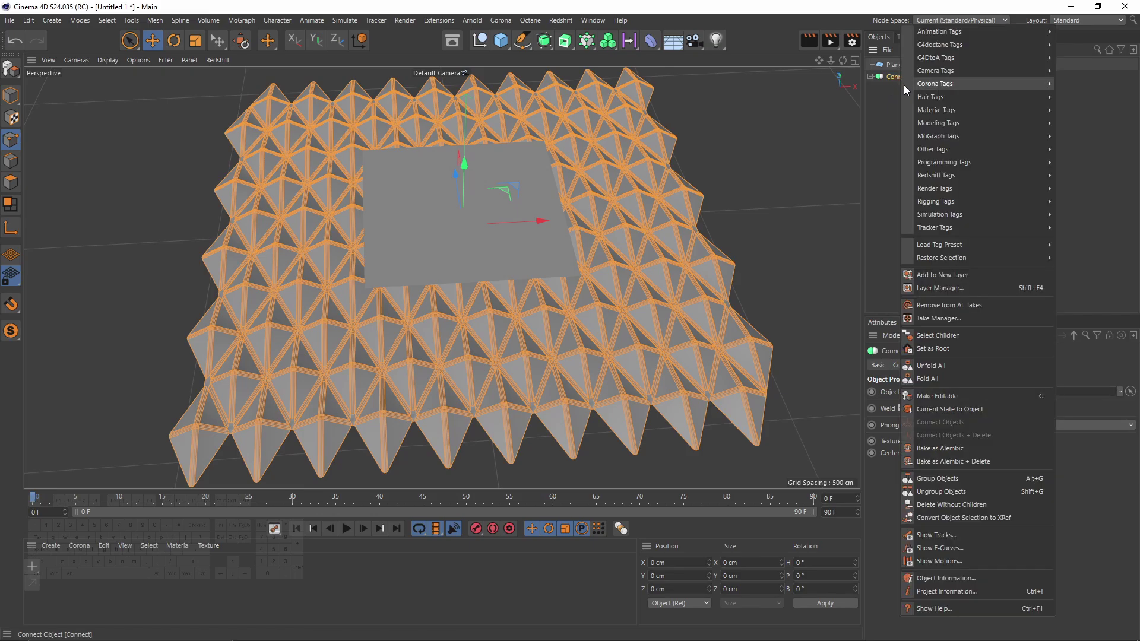
left_click(936, 409)
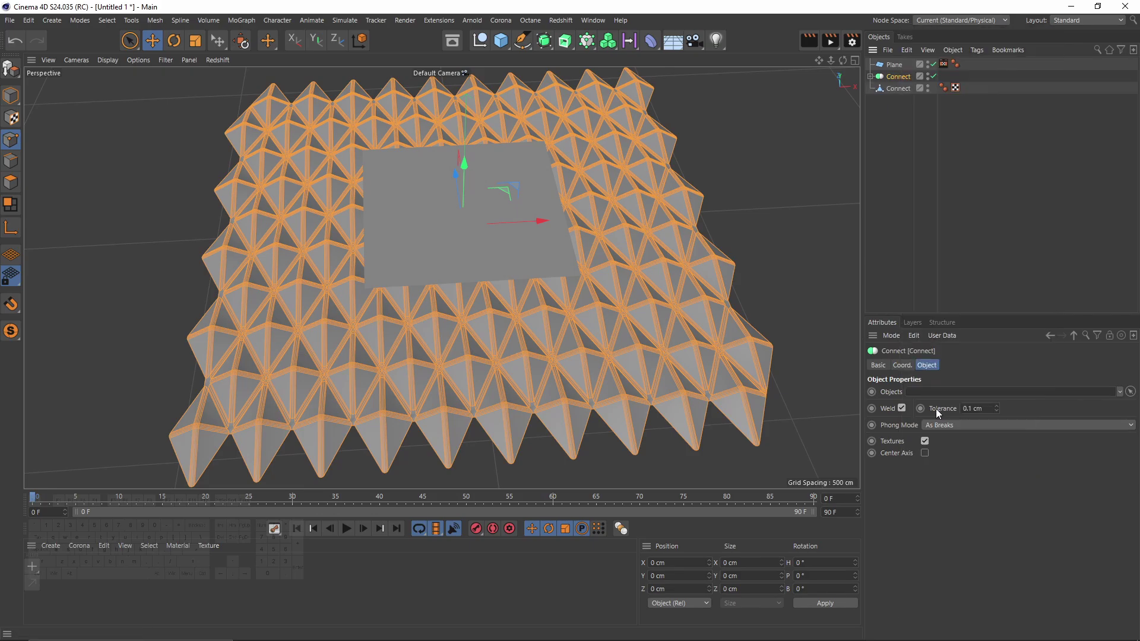
double_click(928, 77, "alt")
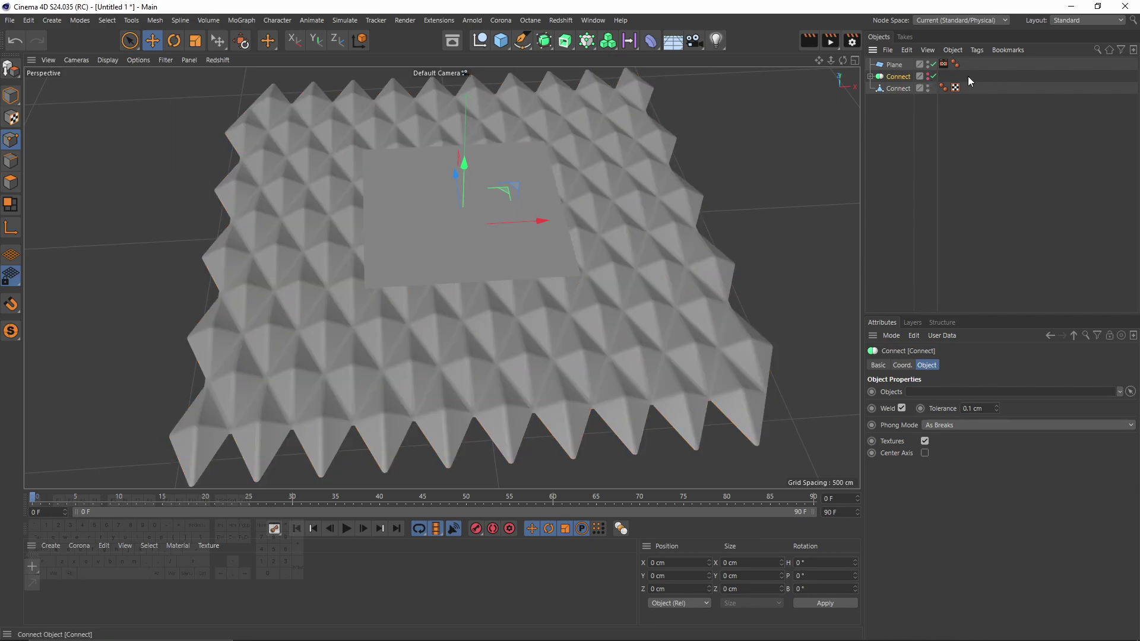
- Rename the converted polygon object to "pattern"
left_click(896, 87)
scroll(608, 292, "up", 10)
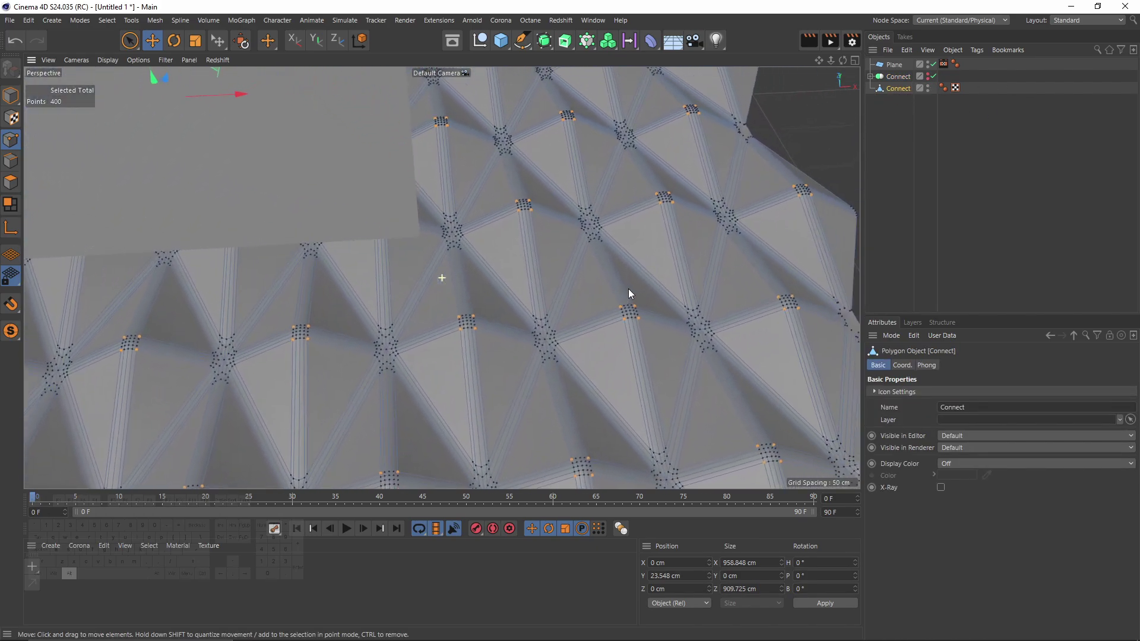
scroll(627, 290, "up", 3)
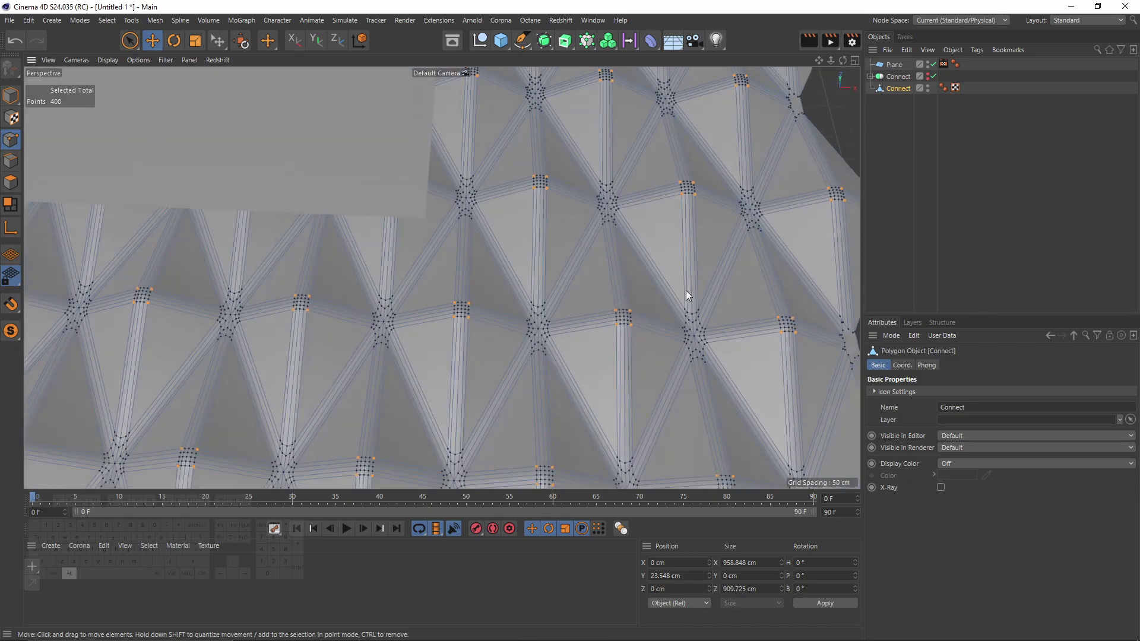
double_click(896, 90)
type("pattern")
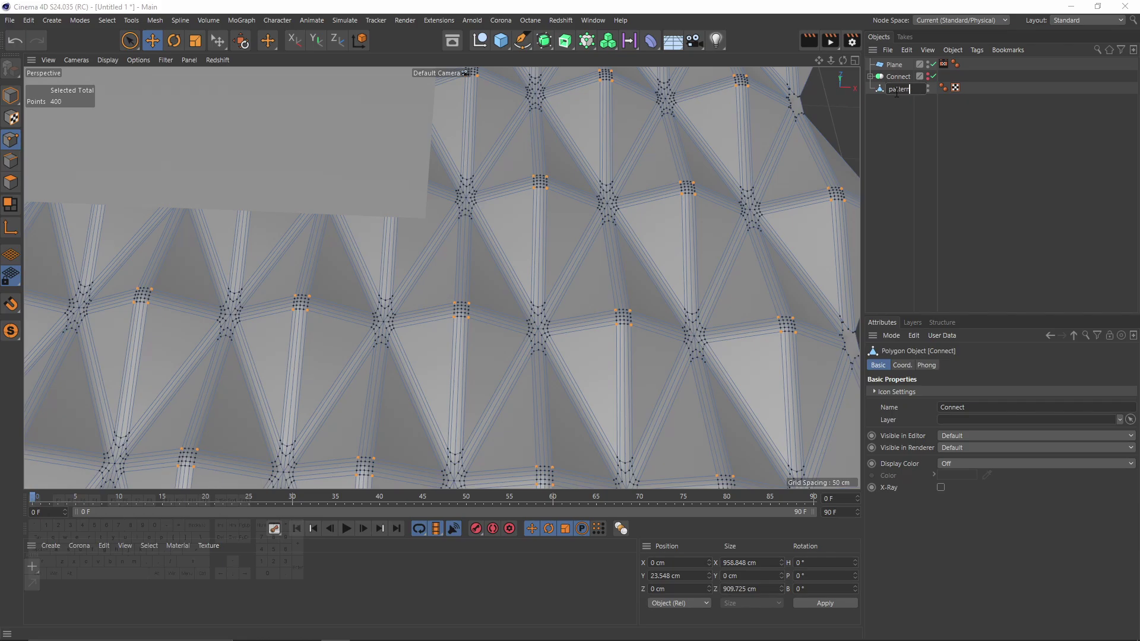
key("Return")
- Set the pattern object as the Normals source in the plane's Bake Material tag and switch to Model mode
left_click(943, 65)
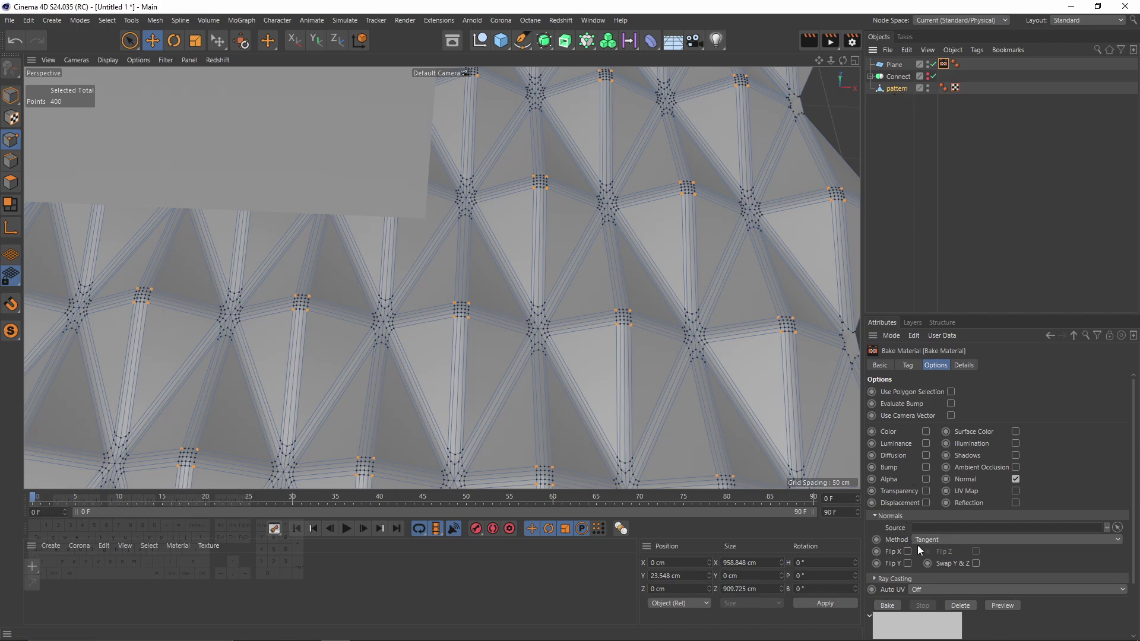
left_click_drag(903, 92, 931, 527)
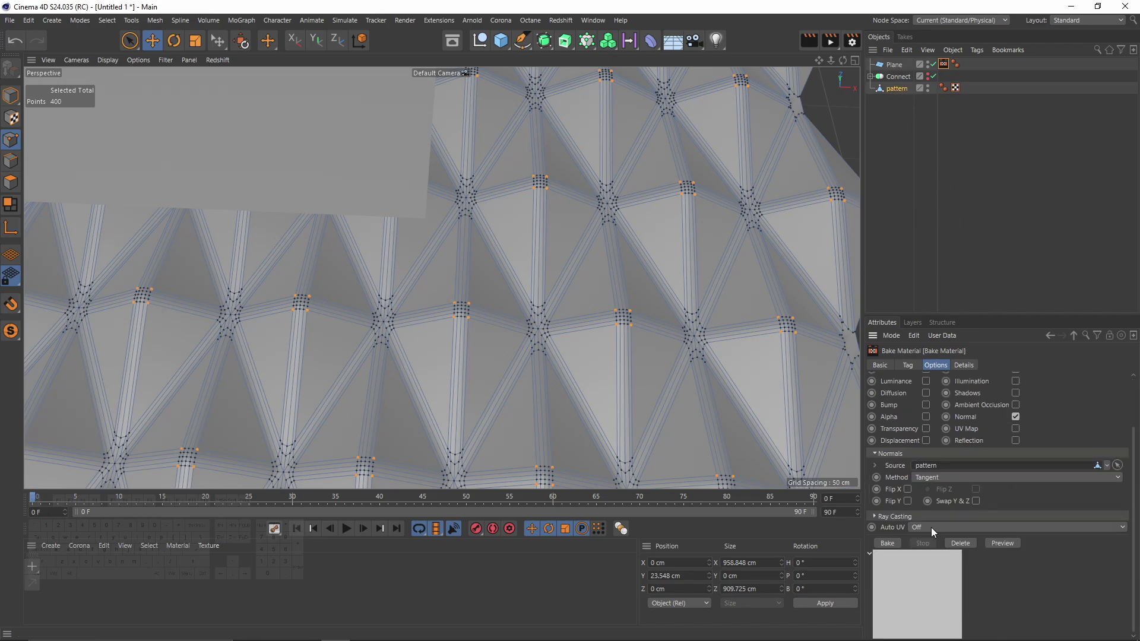
left_click(931, 527)
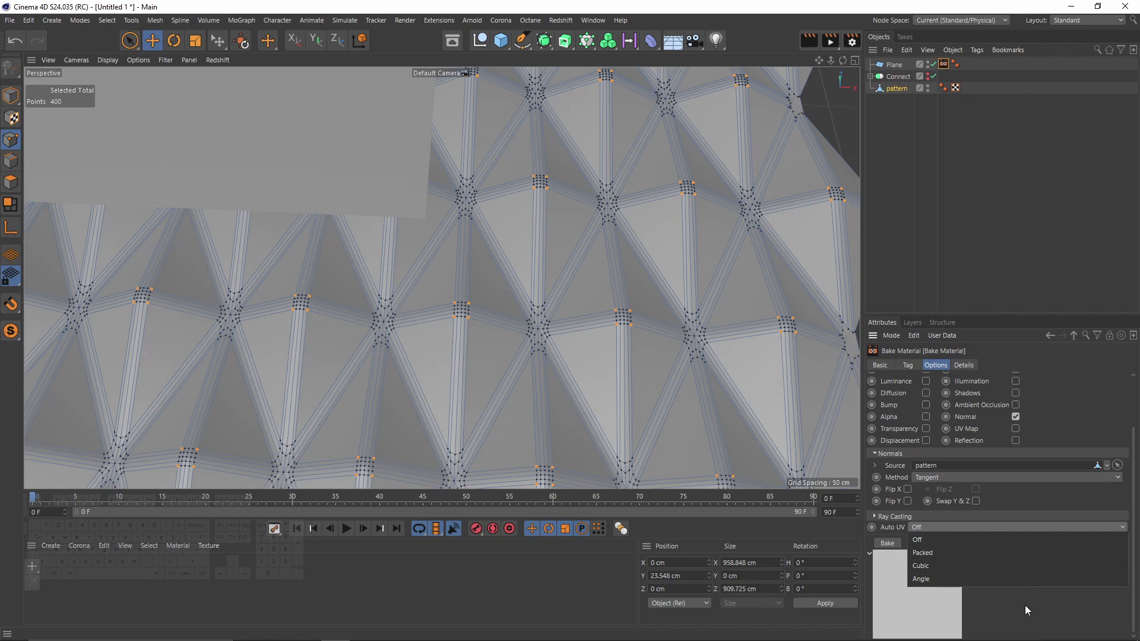
left_click(1062, 636)
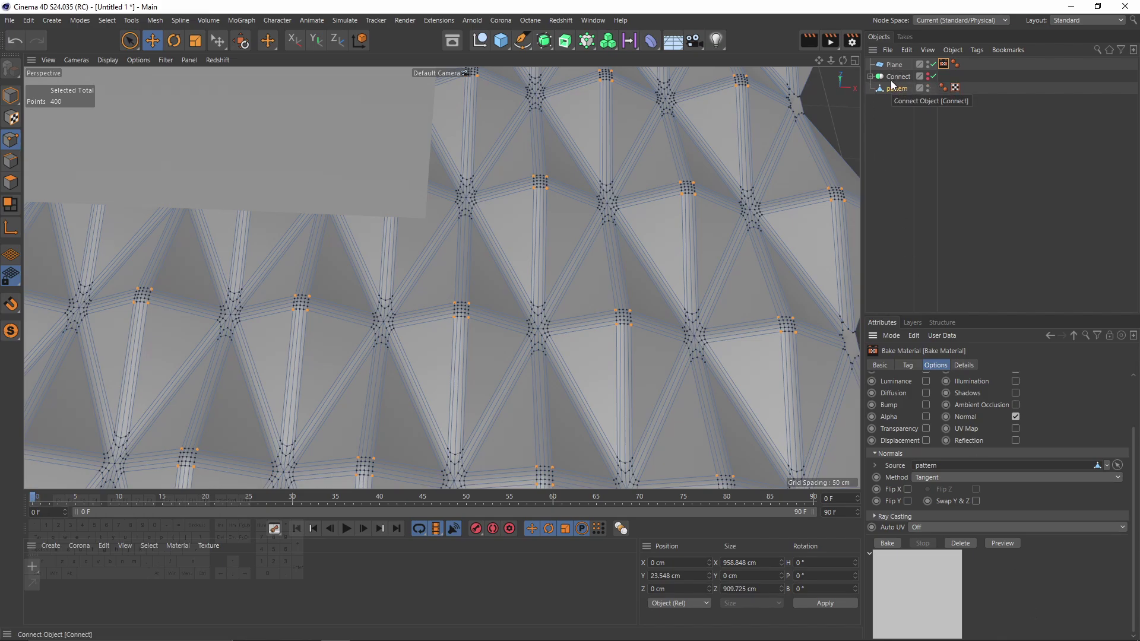
left_click_drag(592, 233, 586, 308, "alt")
left_click(11, 95)
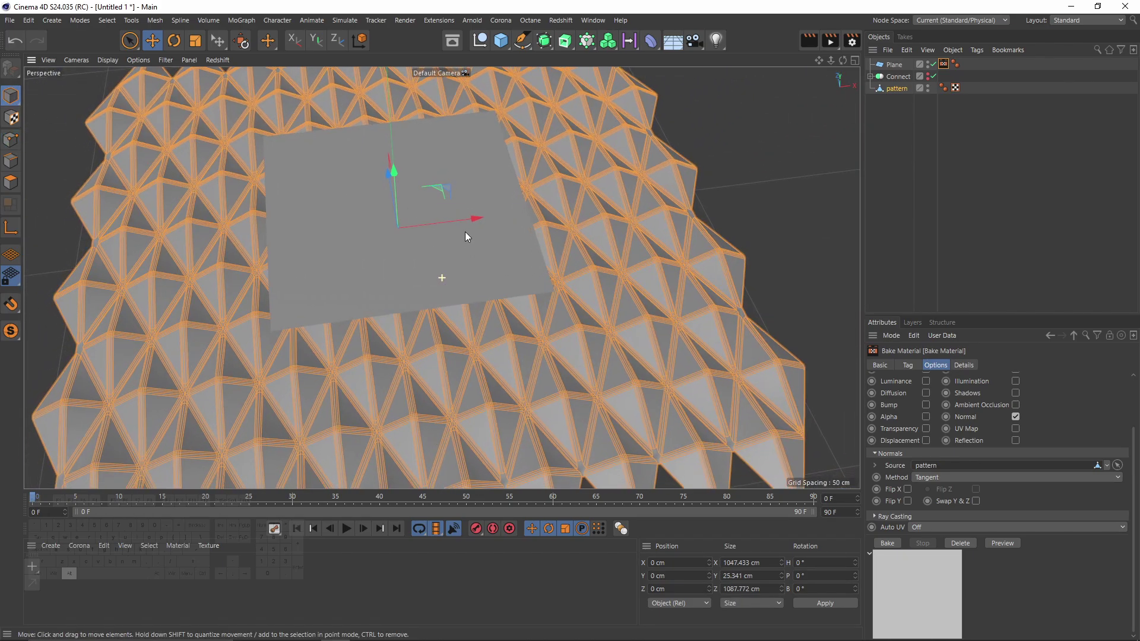
left_click_drag(465, 233, 530, 212, "alt")
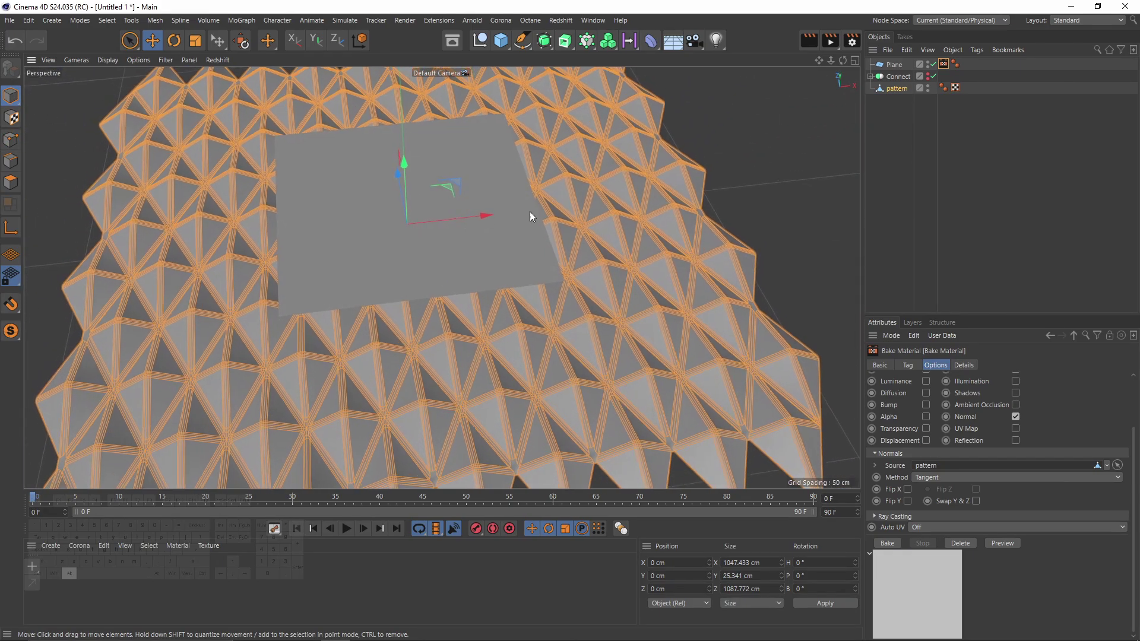
- Check the Bake Material tag's settings and try to bake the plane's normal map
left_click(907, 366)
left_click(881, 366)
left_click(931, 366)
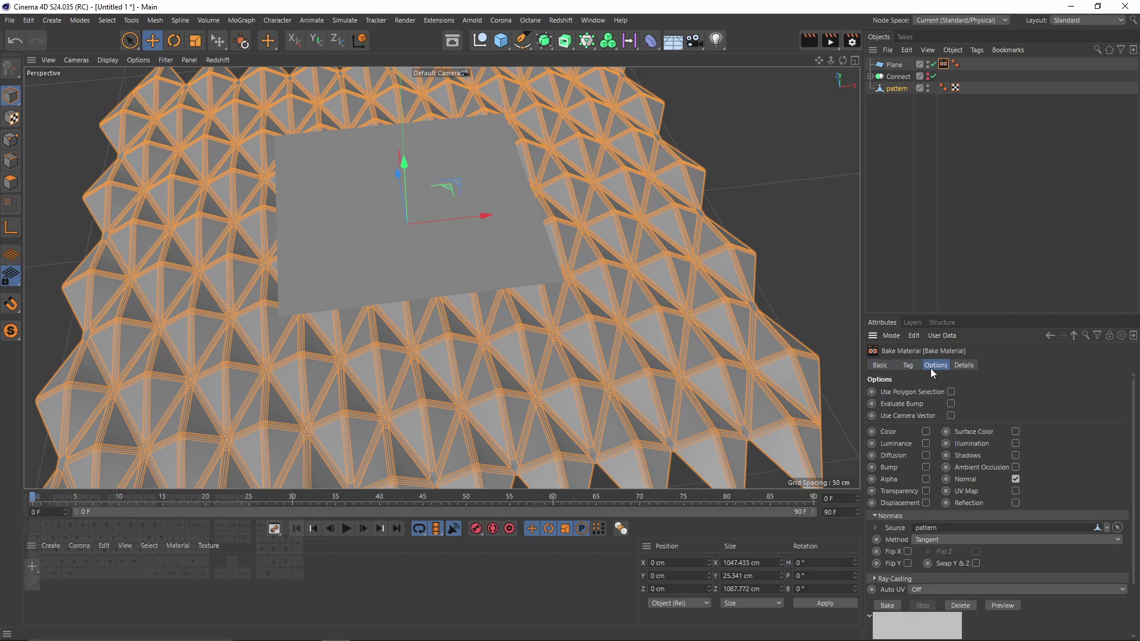
scroll(967, 500, "down", 2)
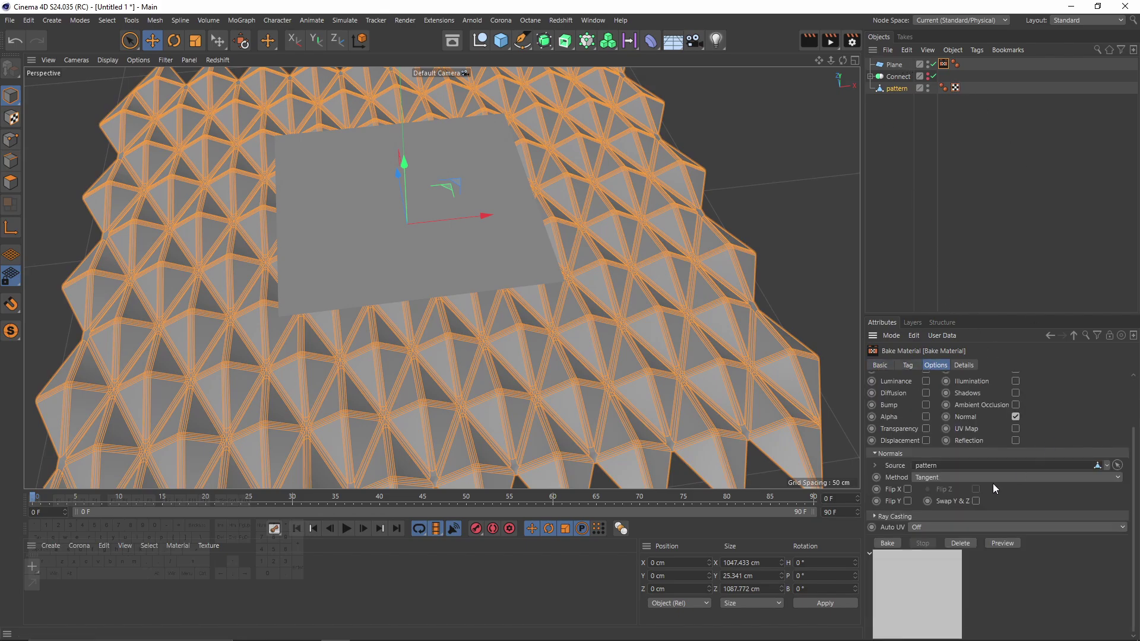
left_click(892, 541)
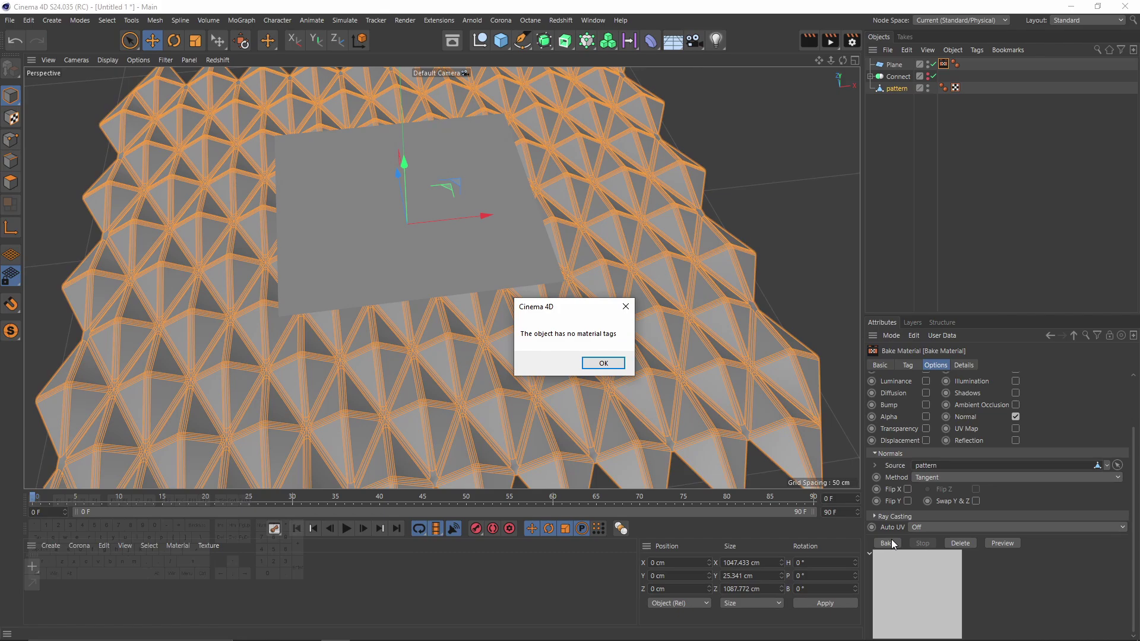
left_click(600, 365)
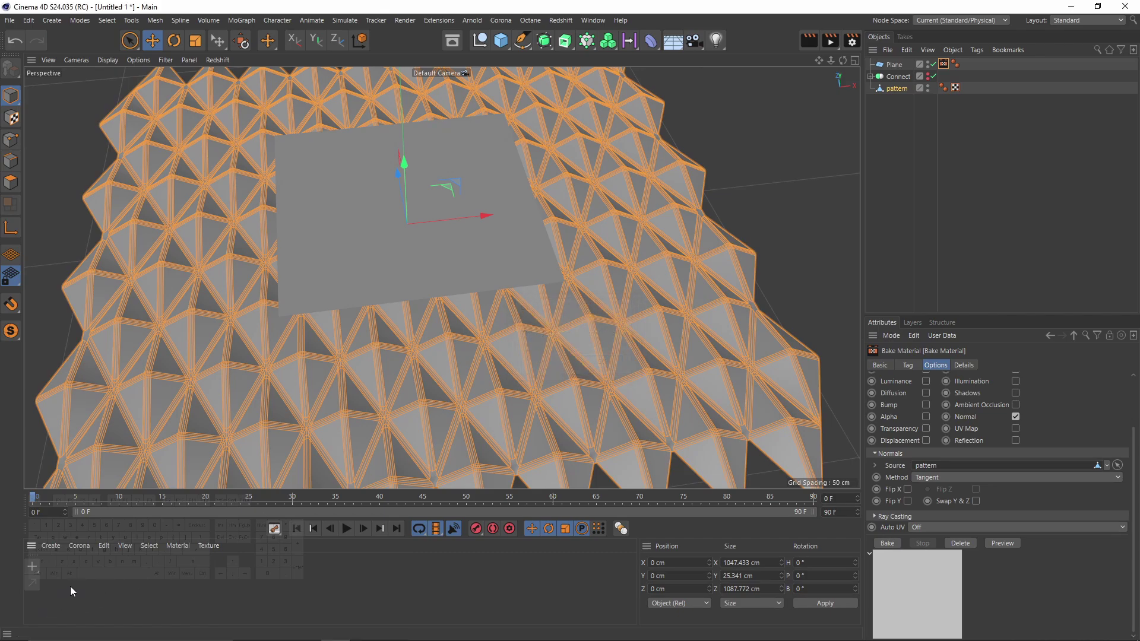
- Assign a new default material to the plane and bake the normal map from its Bake Material tag
double_click(71, 586)
left_click_drag(70, 585, 894, 64)
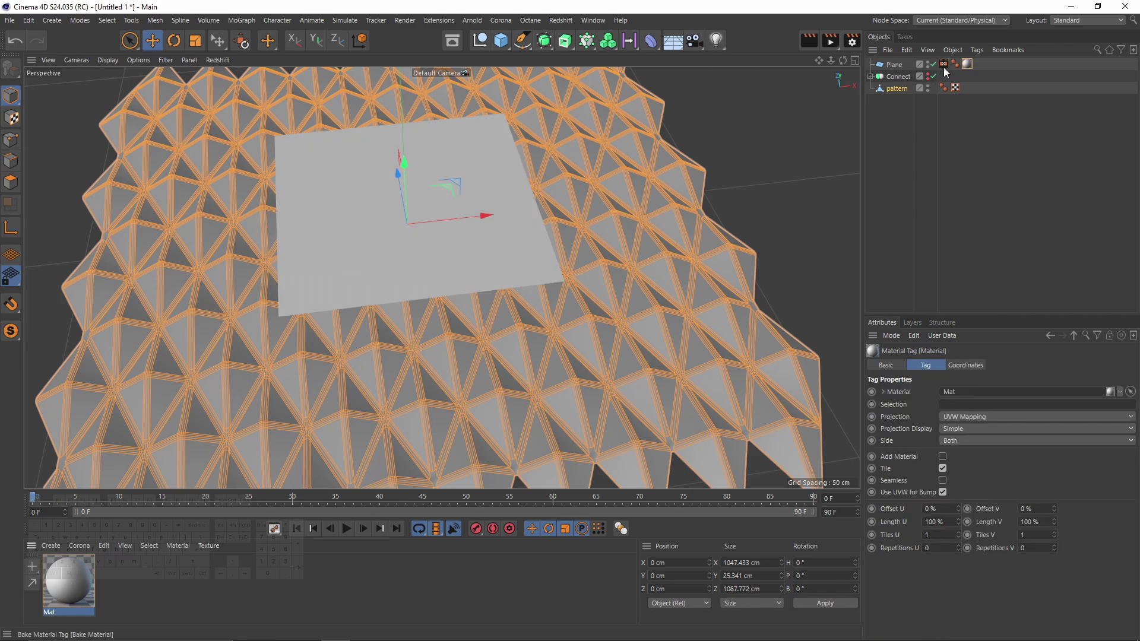
left_click(944, 65)
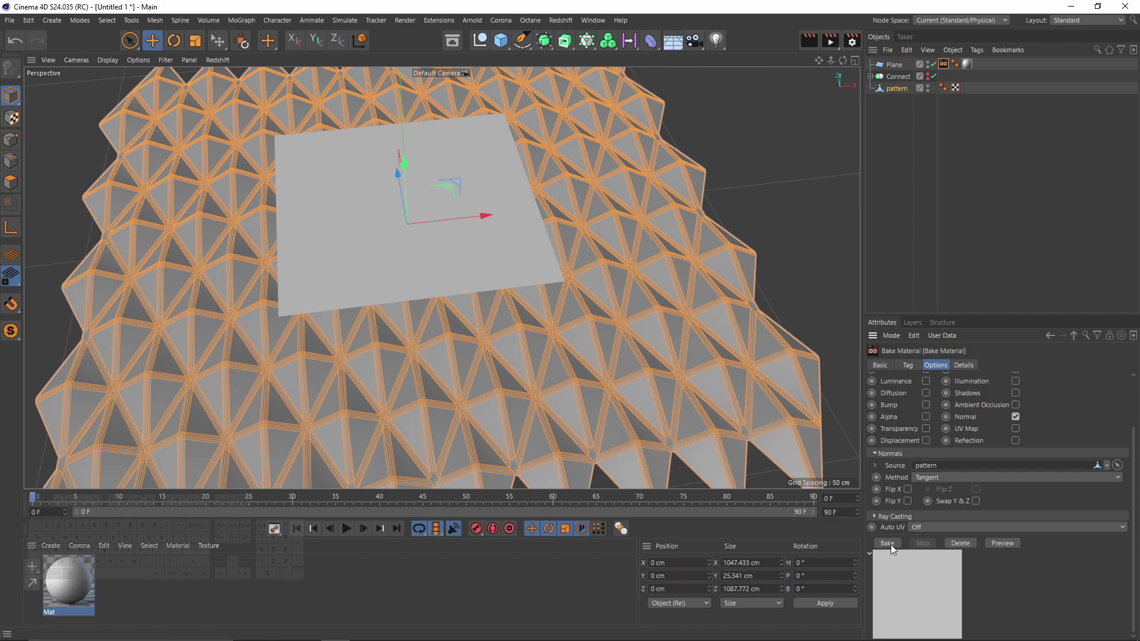
left_click(887, 543)
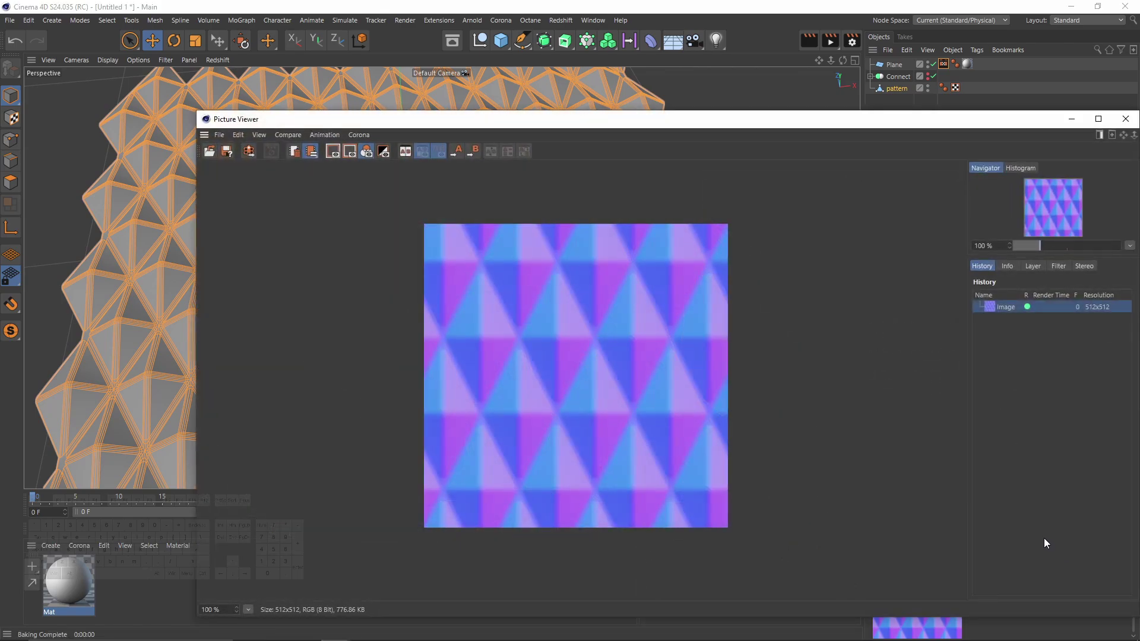
scroll(596, 351, "up", 5)
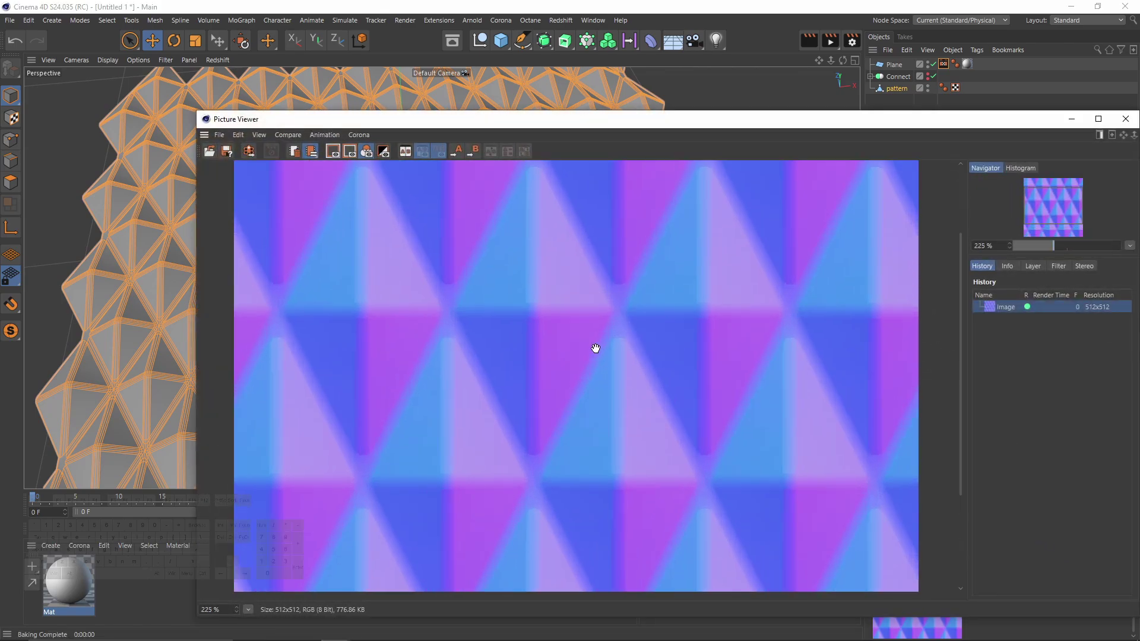
scroll(596, 349, "down", 5)
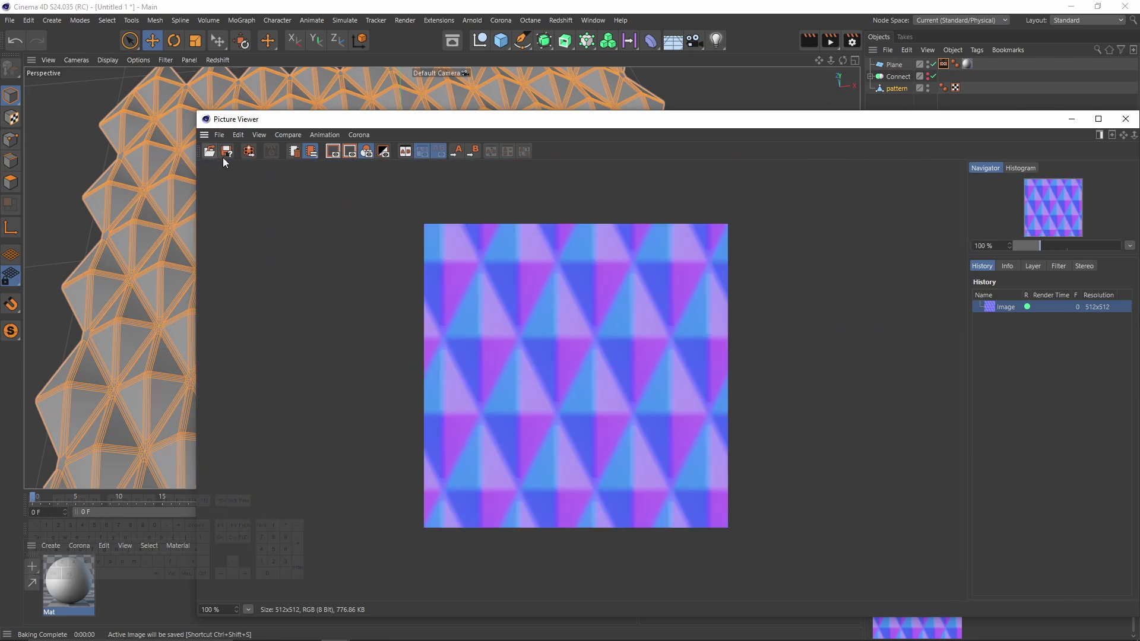
- Save the baked normal map from the Picture Viewer as a still image in JPG format
left_click(227, 154)
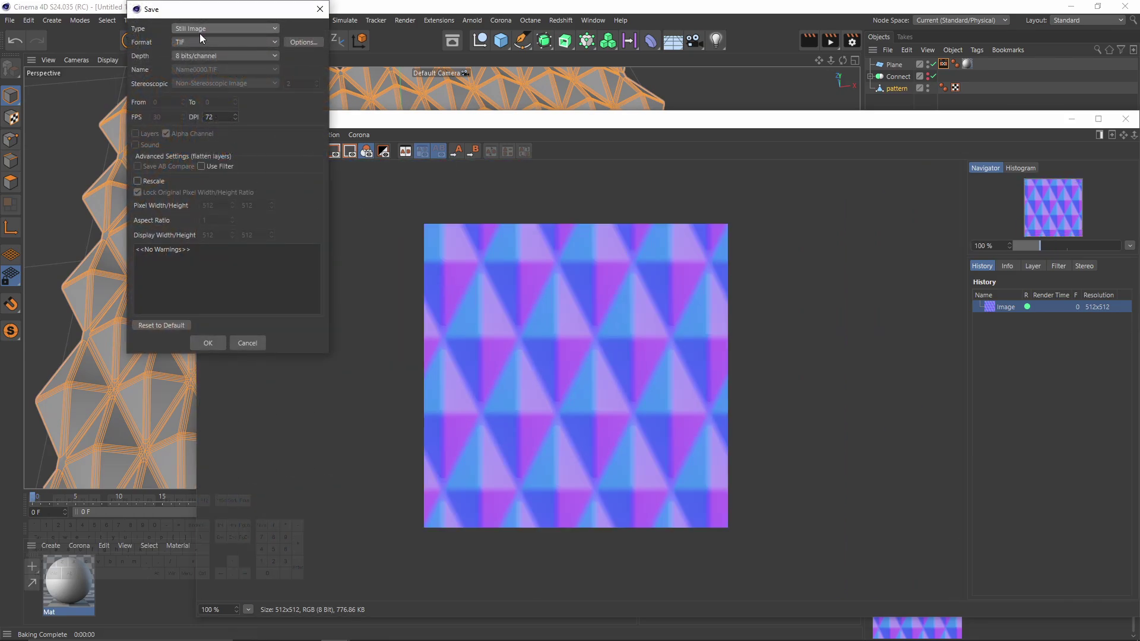
left_click(200, 43)
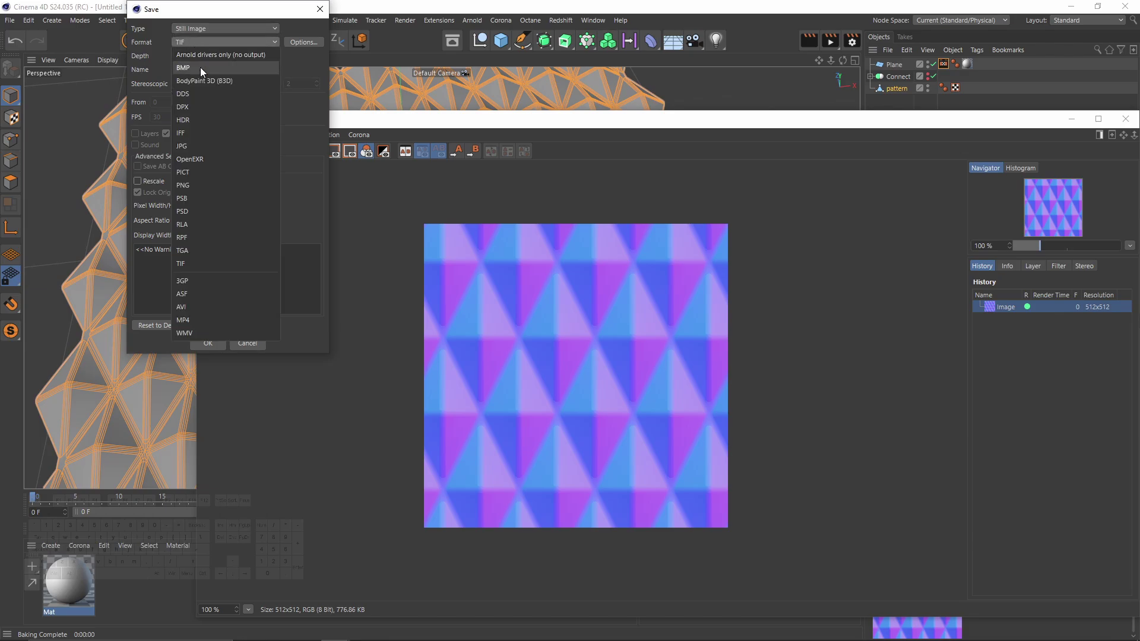
left_click(205, 145)
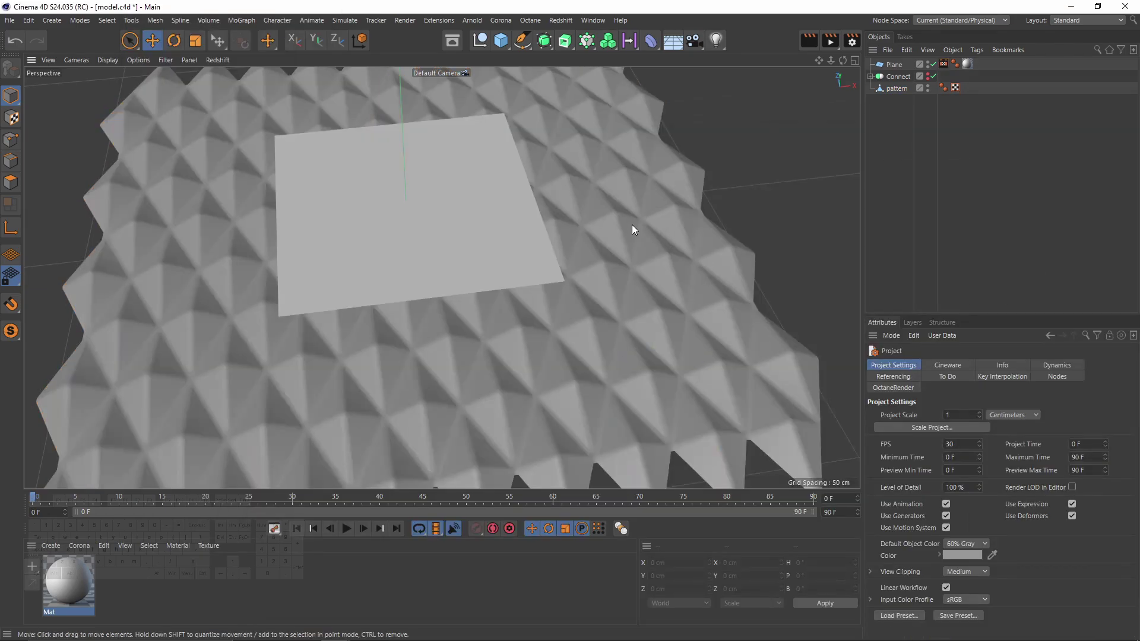
- Start a new project and add a Plane primitive to it
scroll(480, 248, "down", 5)
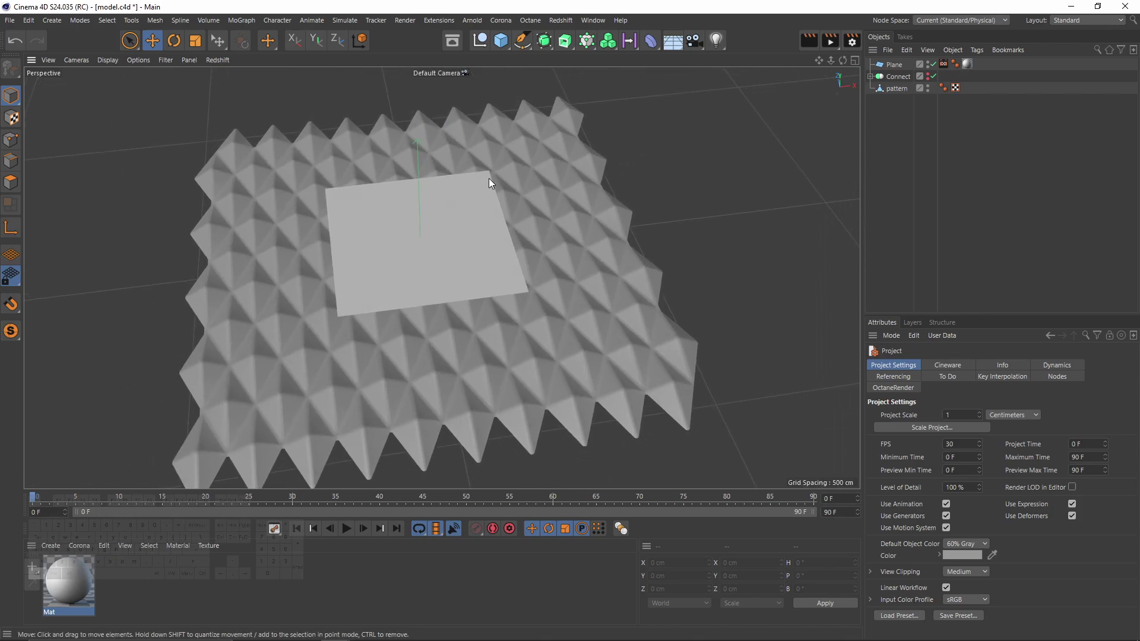
key("ctrl+n")
left_click(505, 43)
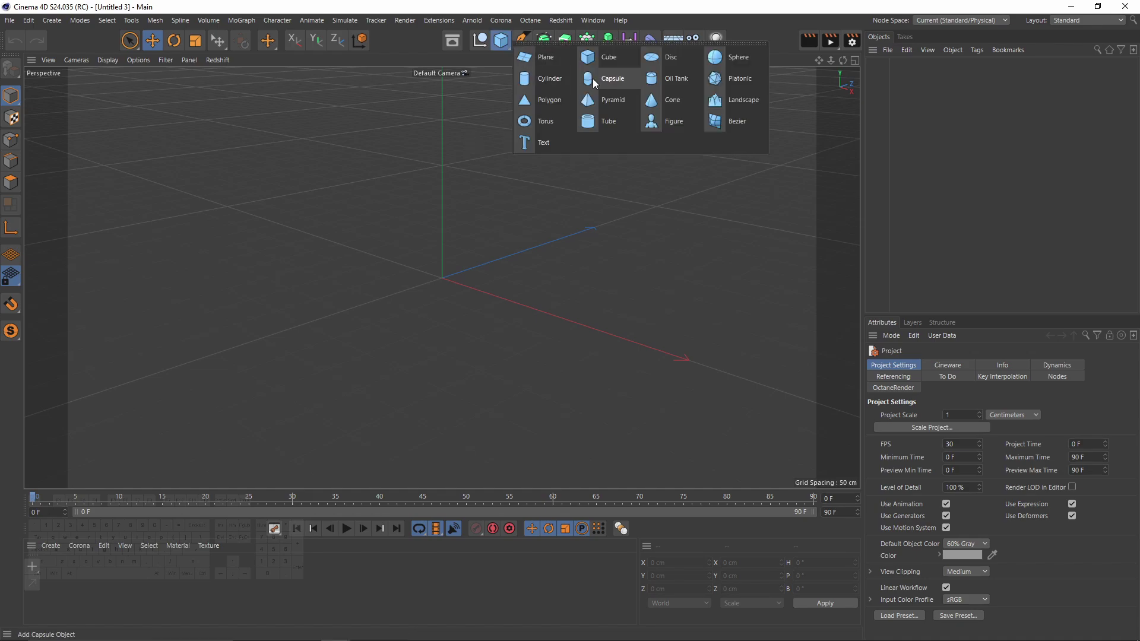
left_click(563, 60)
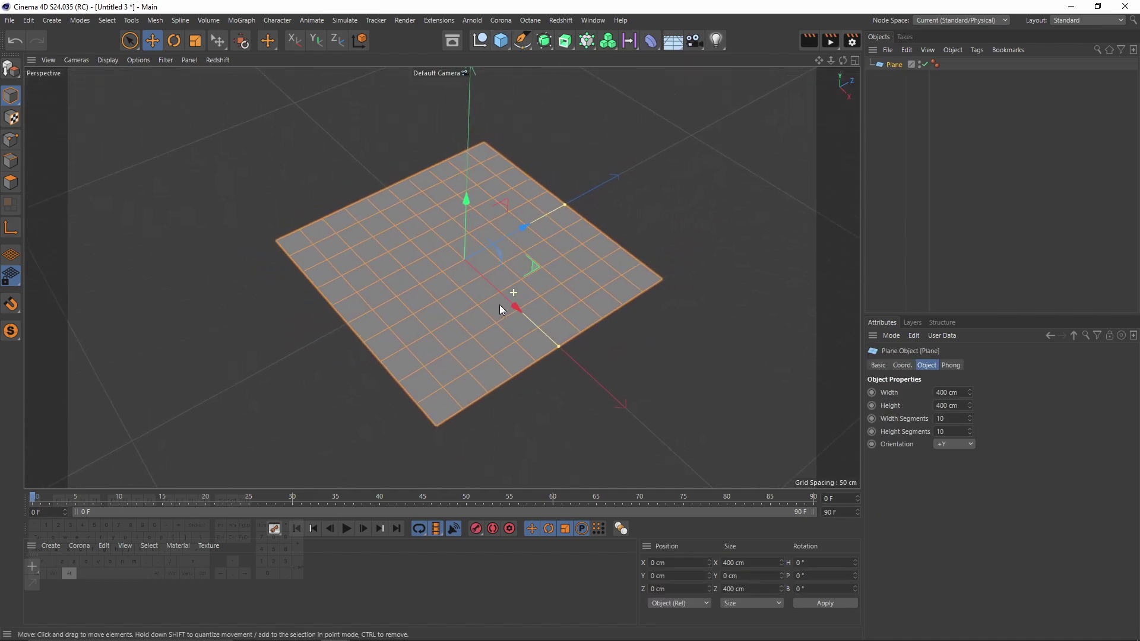
- Create a material and load the baked normal map into its Normal channel without copying the image to the project location
double_click(72, 572)
double_click(67, 575)
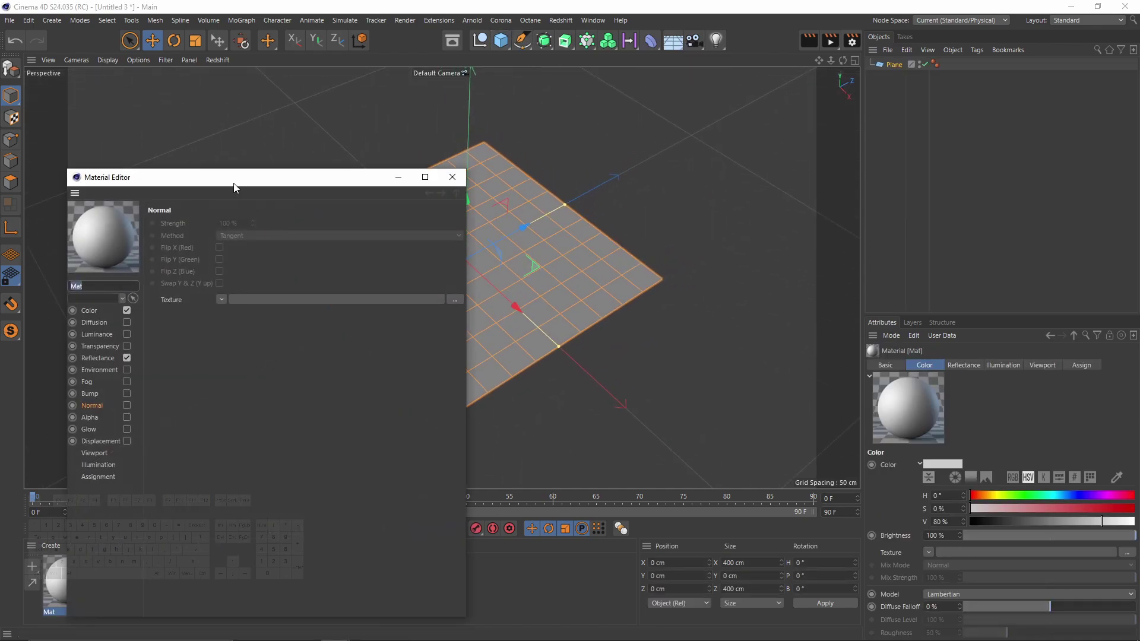
left_click_drag(236, 180, 701, 161)
left_click(592, 390)
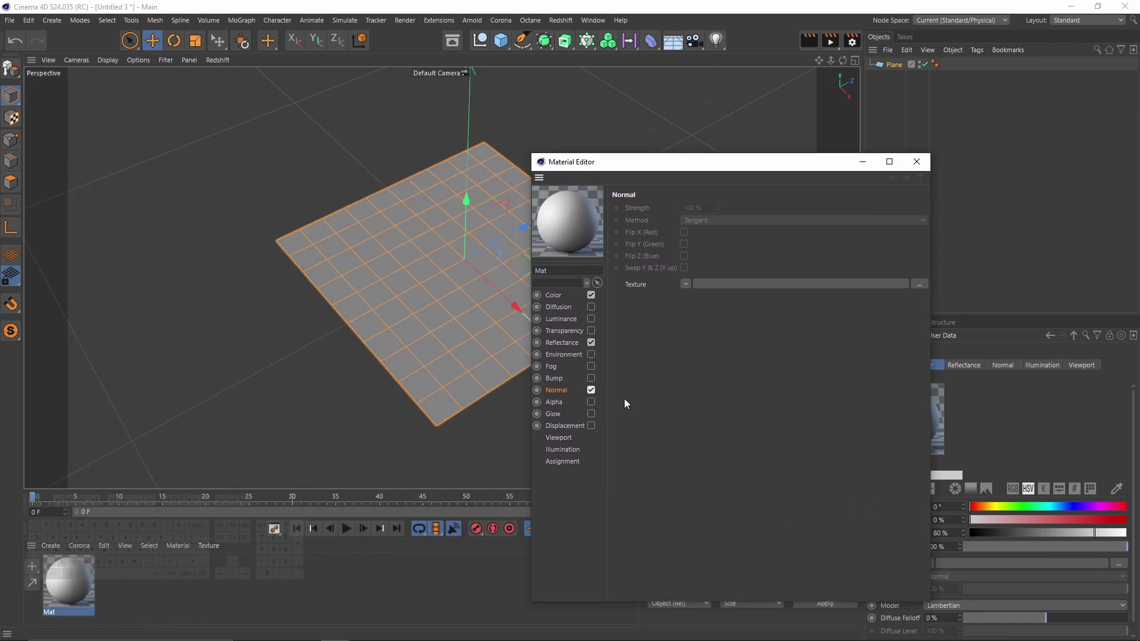
left_click(920, 283)
double_click(659, 231)
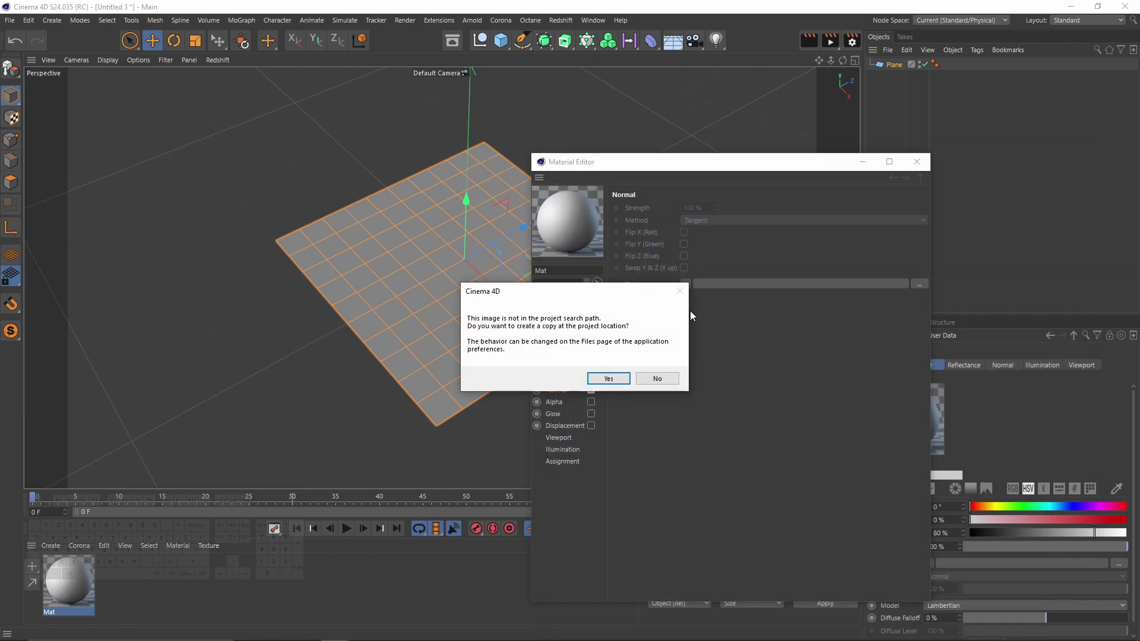
left_click(656, 378)
left_click(915, 162)
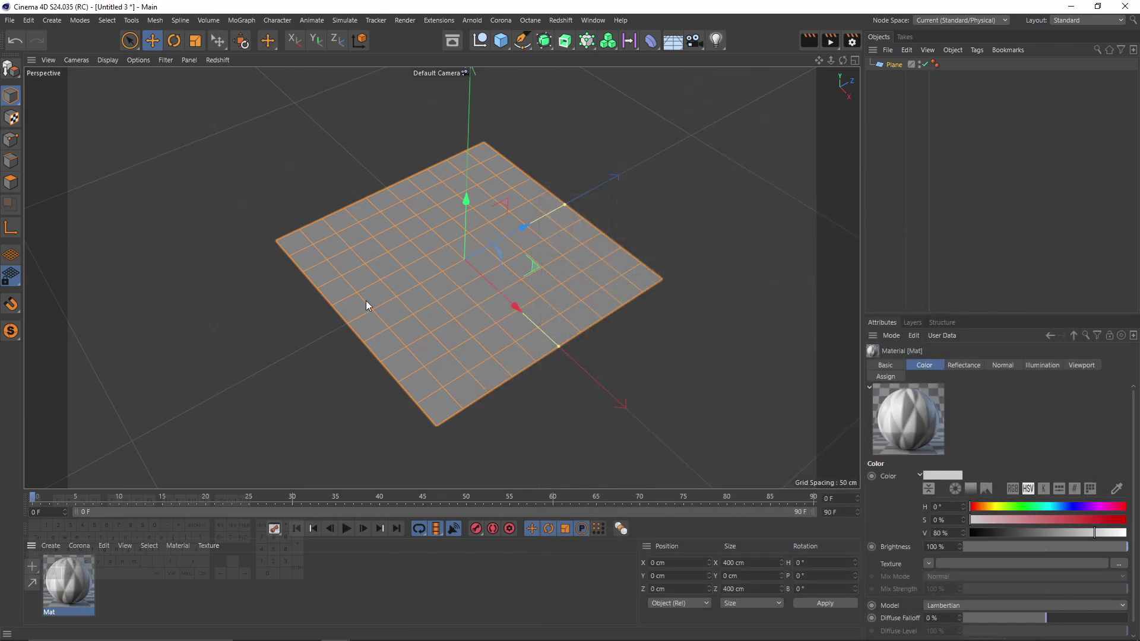
- Apply the new material to the plane and inspect the relief from several angles
left_click_drag(852, 90, 894, 65)
mouse_move(564, 214)
left_mouse_down("alt")
mouse_move(505, 266)
mouse_move(526, 230)
mouse_move(553, 231)
left_mouse_up("alt")
left_click_drag(338, 266, 343, 282, "alt")
middle_click_drag(343, 282, 355, 239, "alt")
- Set the projection of the plane's material tag to Cubic
left_click(948, 64)
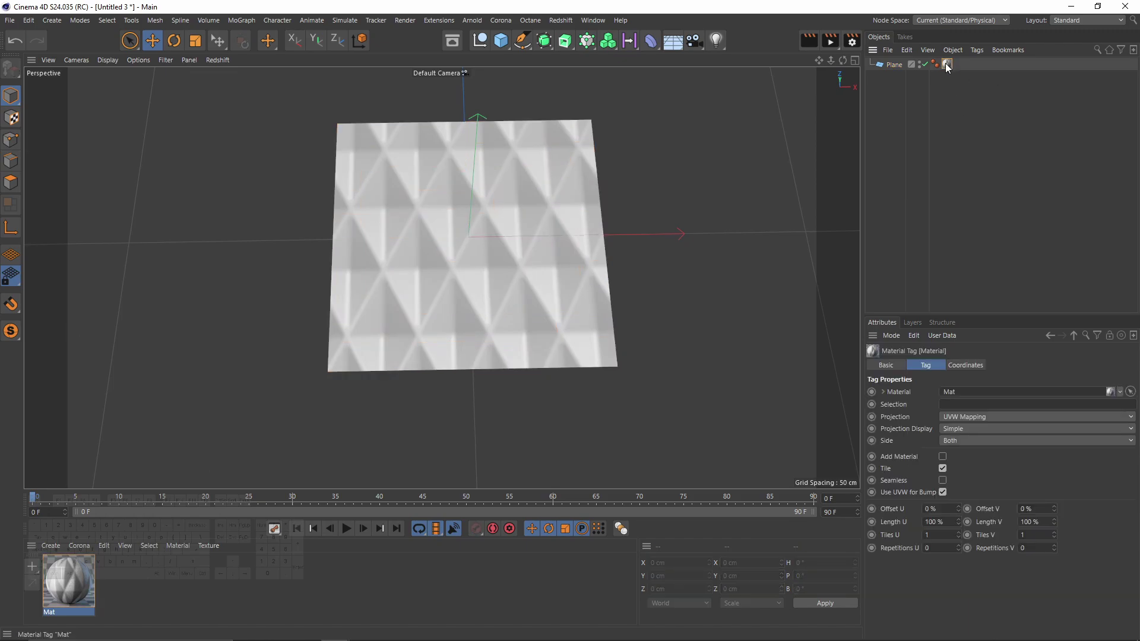
left_click(971, 414)
left_click(972, 468)
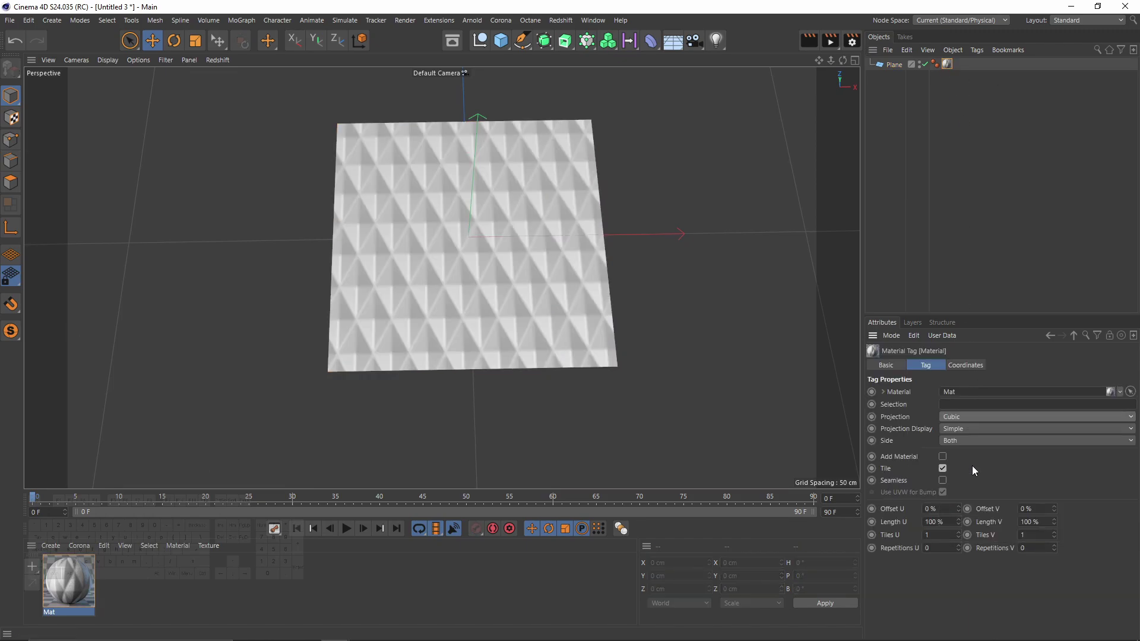
- Scale the material's cubic projection on the plane in Texture mode and check how the pattern tiles
left_click(11, 118)
key("t")
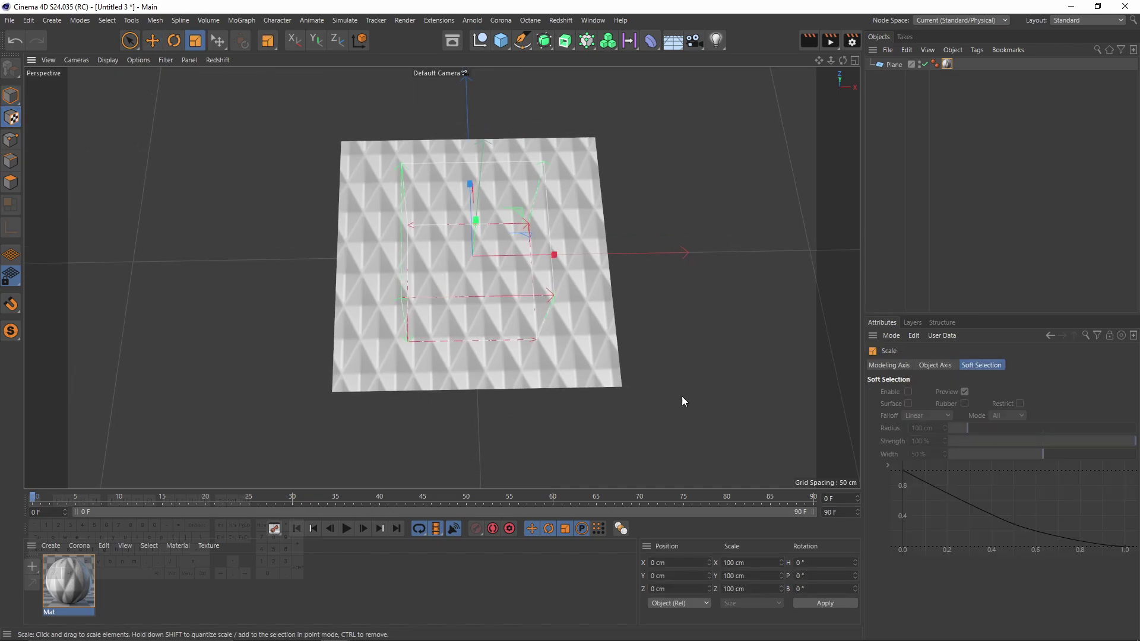
left_click_drag(695, 401, 131, 383)
right_click_drag(507, 355, 521, 270, "alt")
left_click_drag(521, 271, 439, 234, "alt")
middle_click_drag(524, 311, 507, 343, "alt")
left_click_drag(507, 344, 742, 321, "alt")
left_click_drag(149, 396, 368, 347)
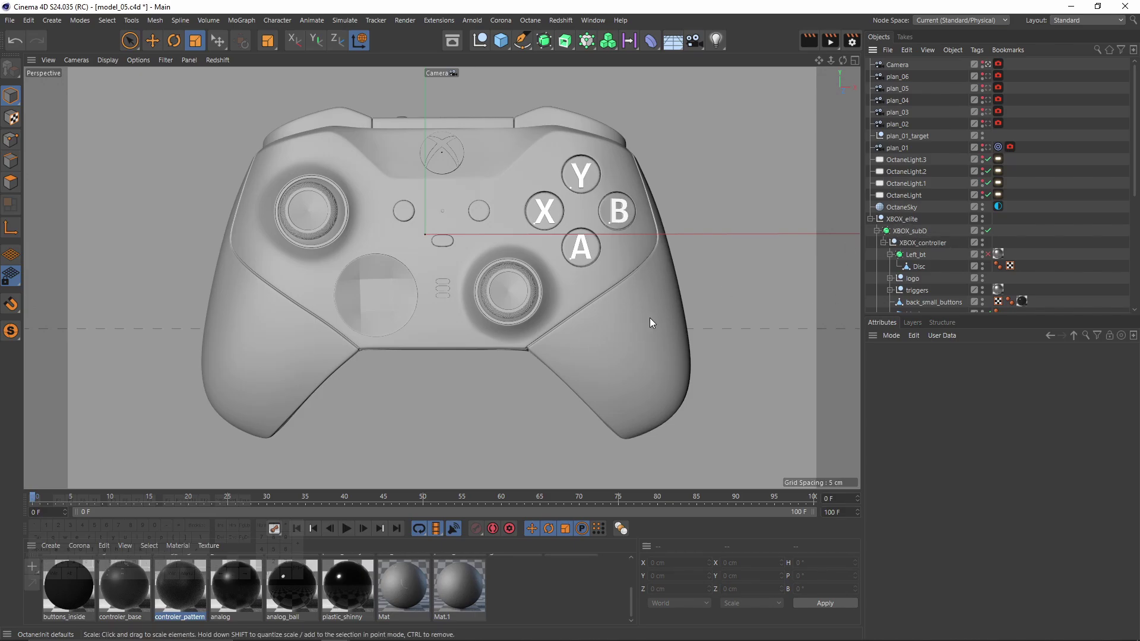
- Disable the XBOX_subD subdivision in the controller scene and recall the controller mesh's stored polygon selection for the grips
left_click(989, 230)
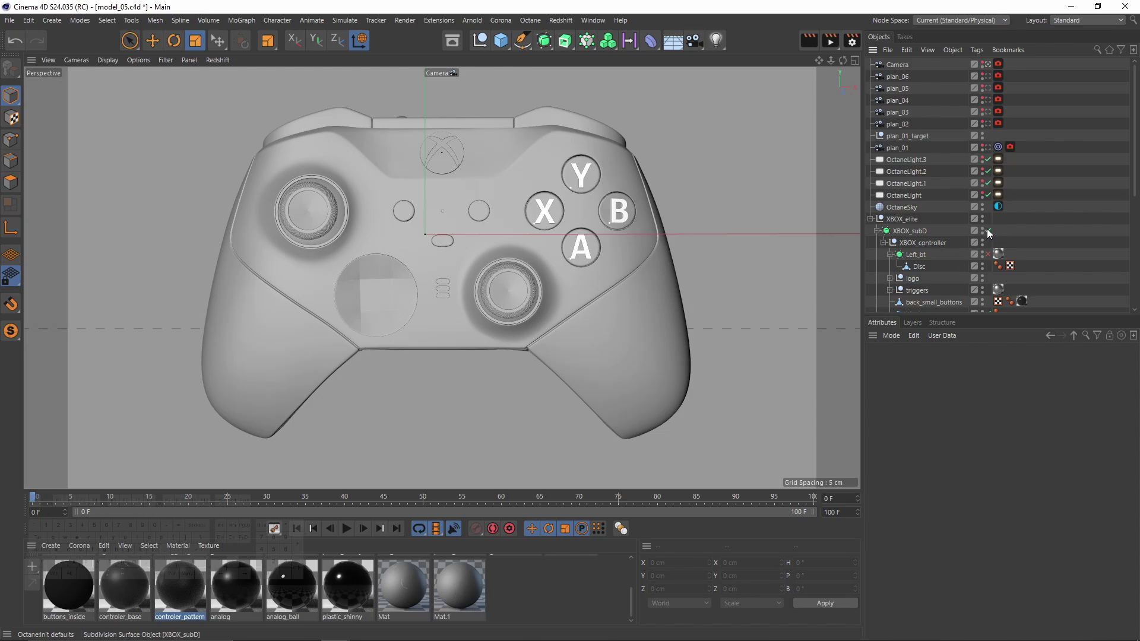
left_click(625, 354)
scroll(1020, 249, "down", 4)
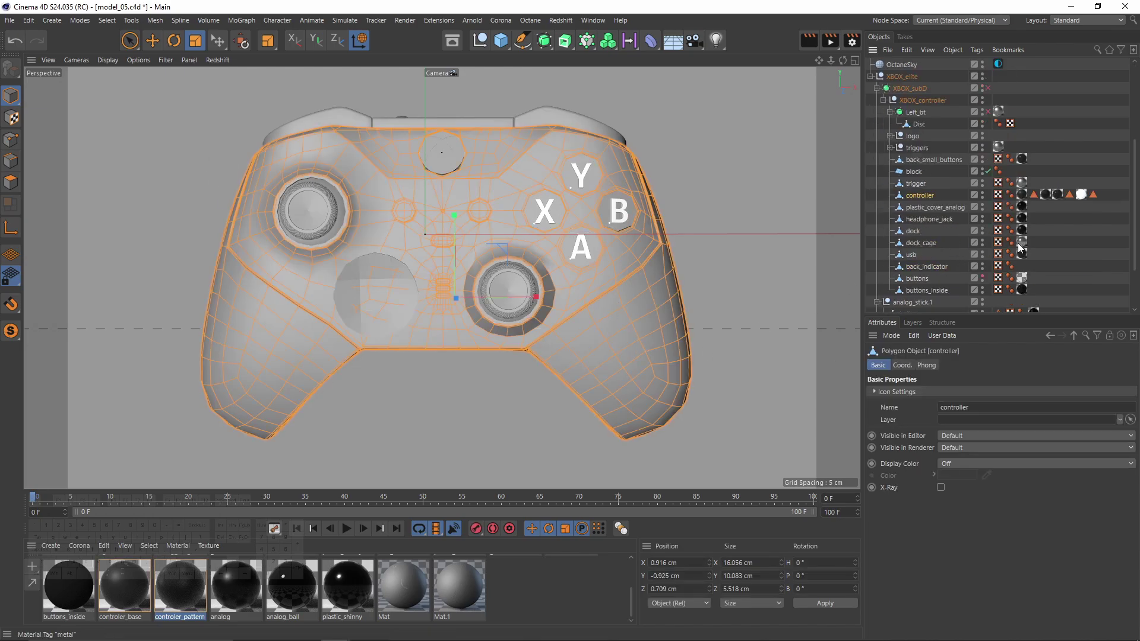
left_click(1034, 194)
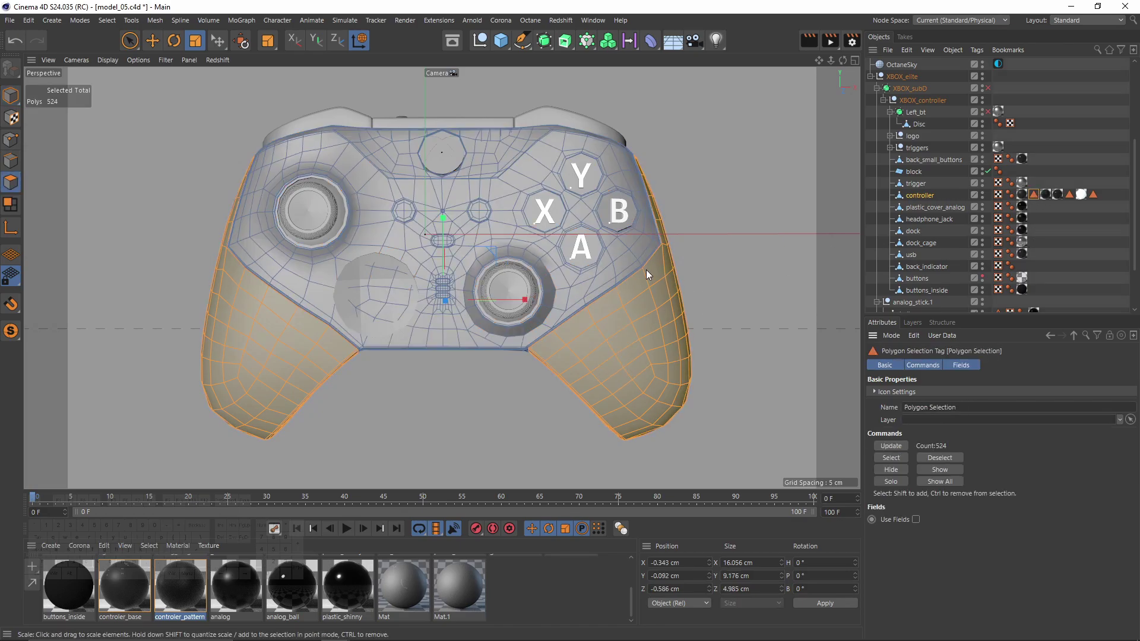
- Inspect the selected grip polygons through the default camera and return to the scene camera
scroll(1039, 123, "up", 4)
left_click(984, 65)
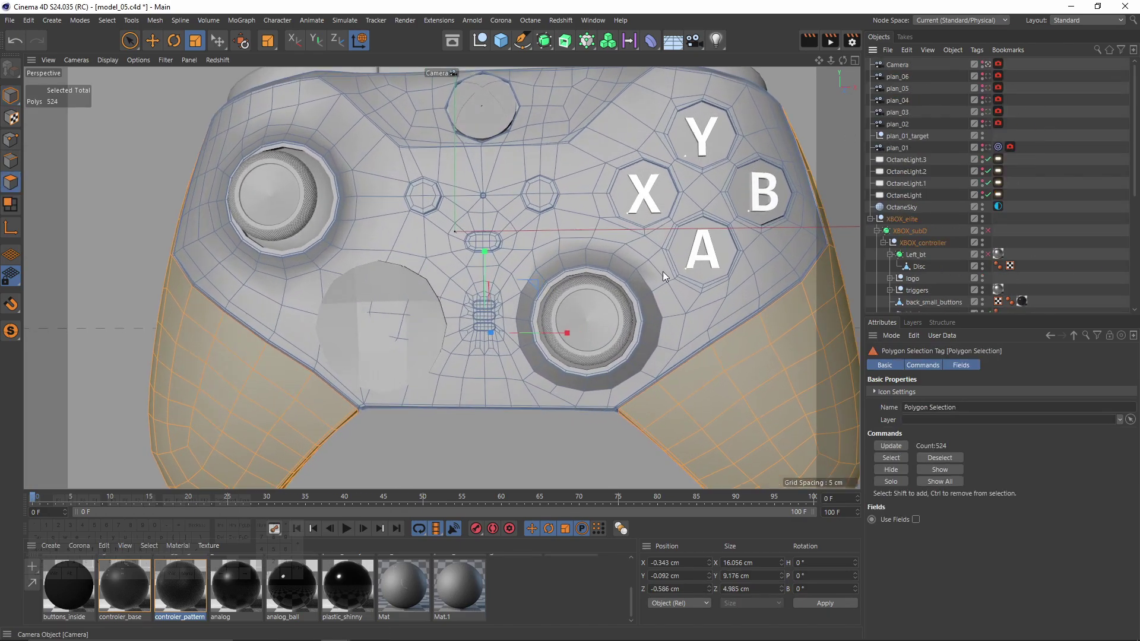
left_click_drag(660, 279, 721, 250, "alt")
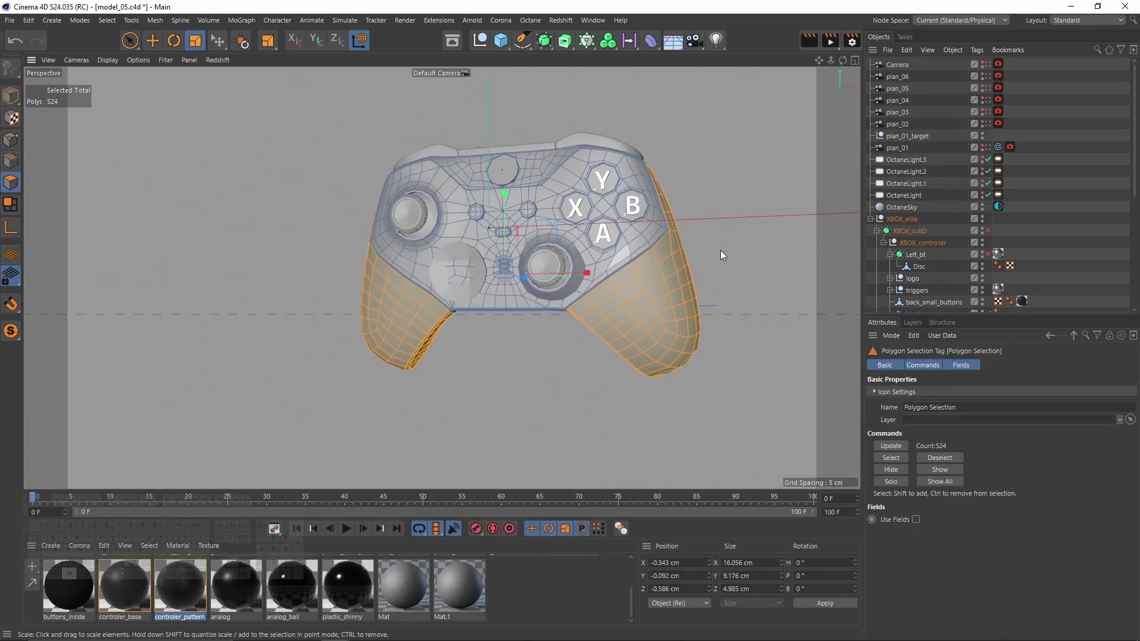
left_click(985, 66)
- Examine the node graph of the controller's controler_pattern material, including how the normal map image and its UVW transform are connected
scroll(1045, 206, "down", 6)
left_click(1045, 129)
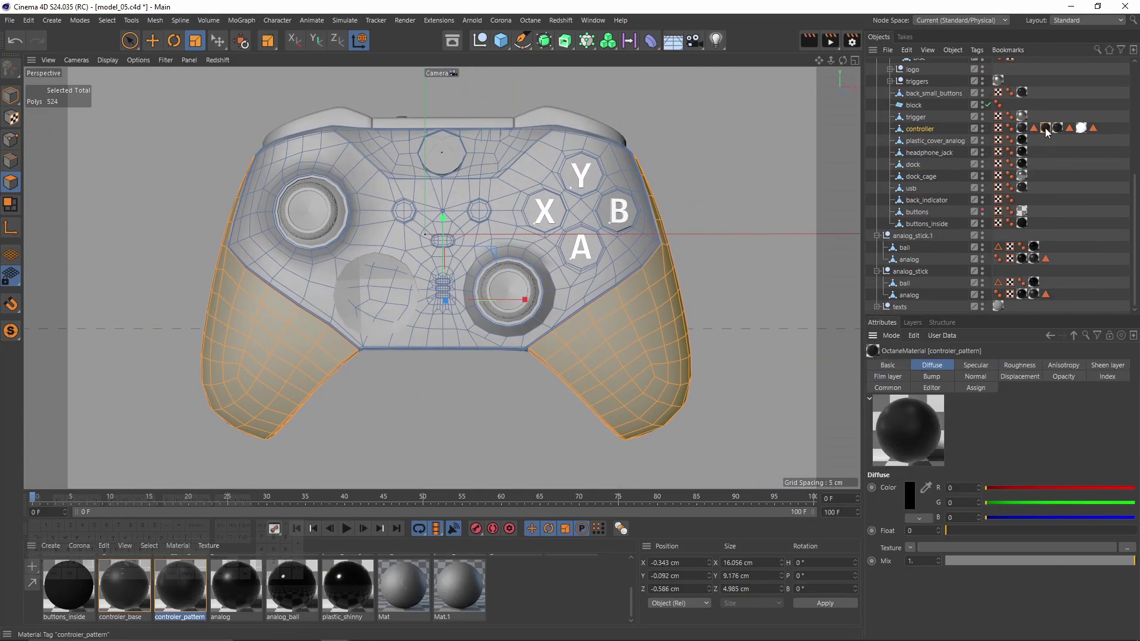
double_click(175, 597)
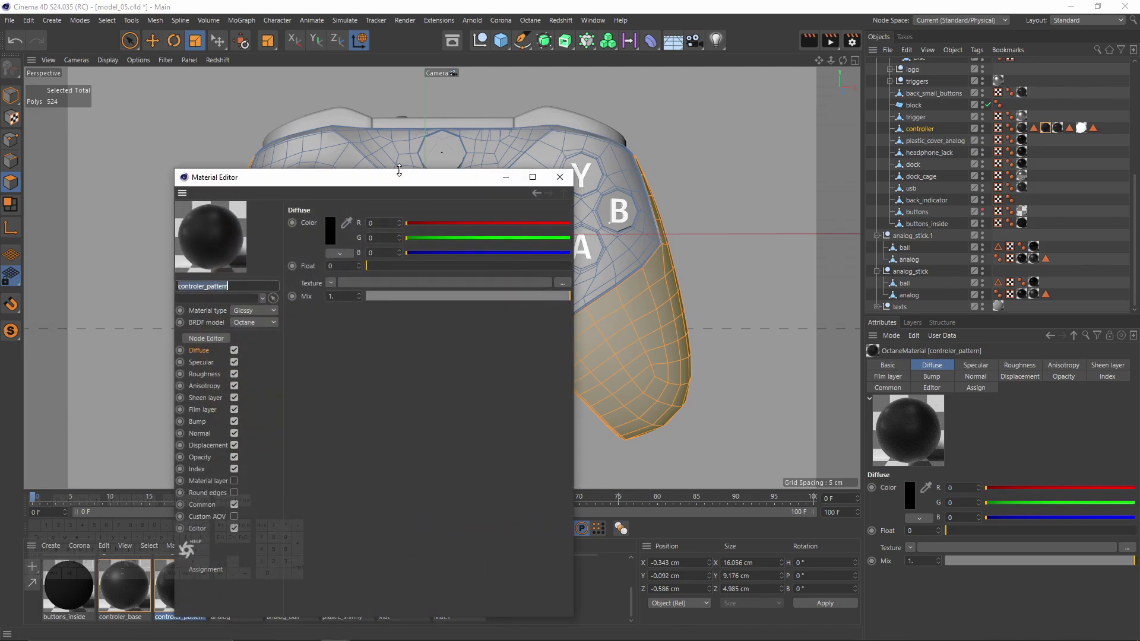
left_click_drag(237, 176, 657, 135)
left_click(612, 297)
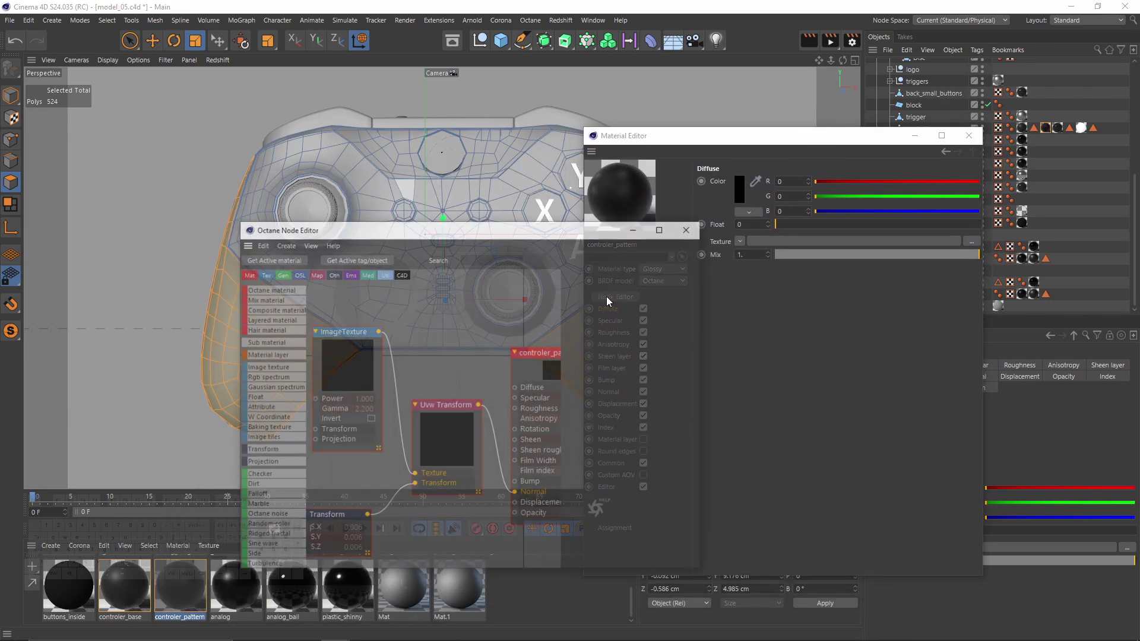
left_click_drag(415, 223, 639, 185)
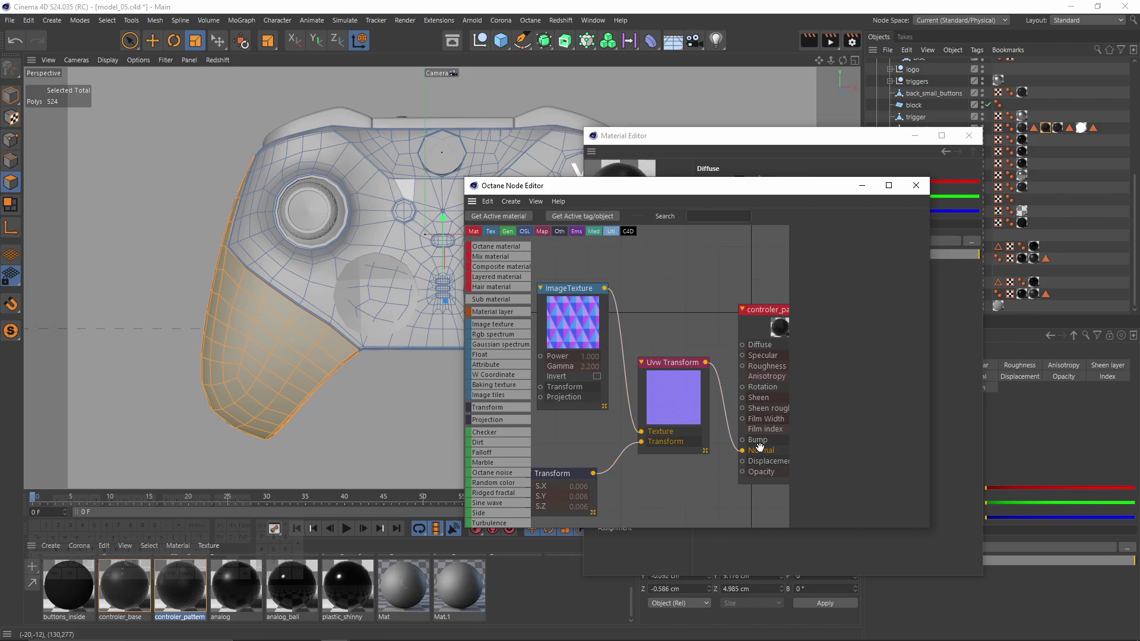
left_click(766, 312)
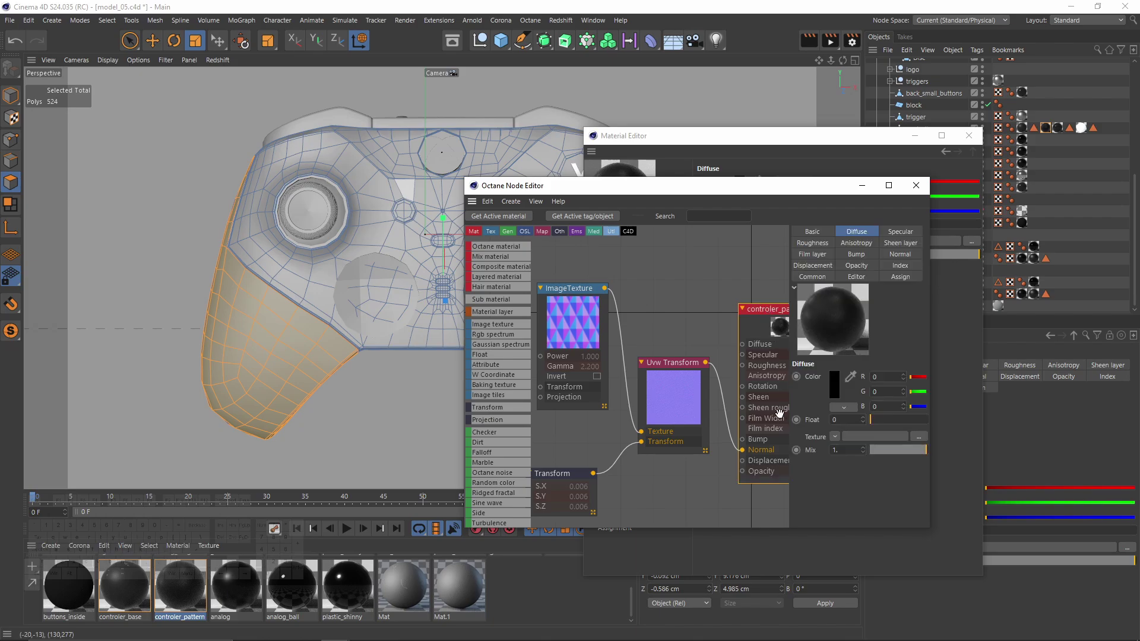
left_click(916, 186)
- Re-enable the XBOX_subD subdivision and render the controller in the Octane Live Viewer to inspect the grip pattern up close
left_click(988, 231)
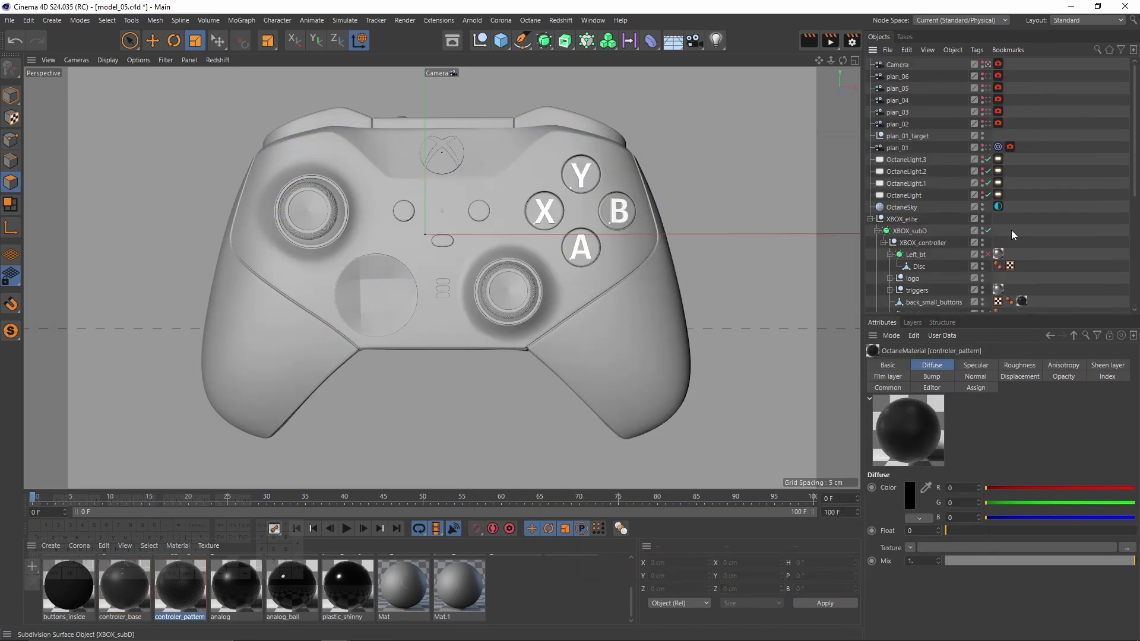
left_click(439, 20)
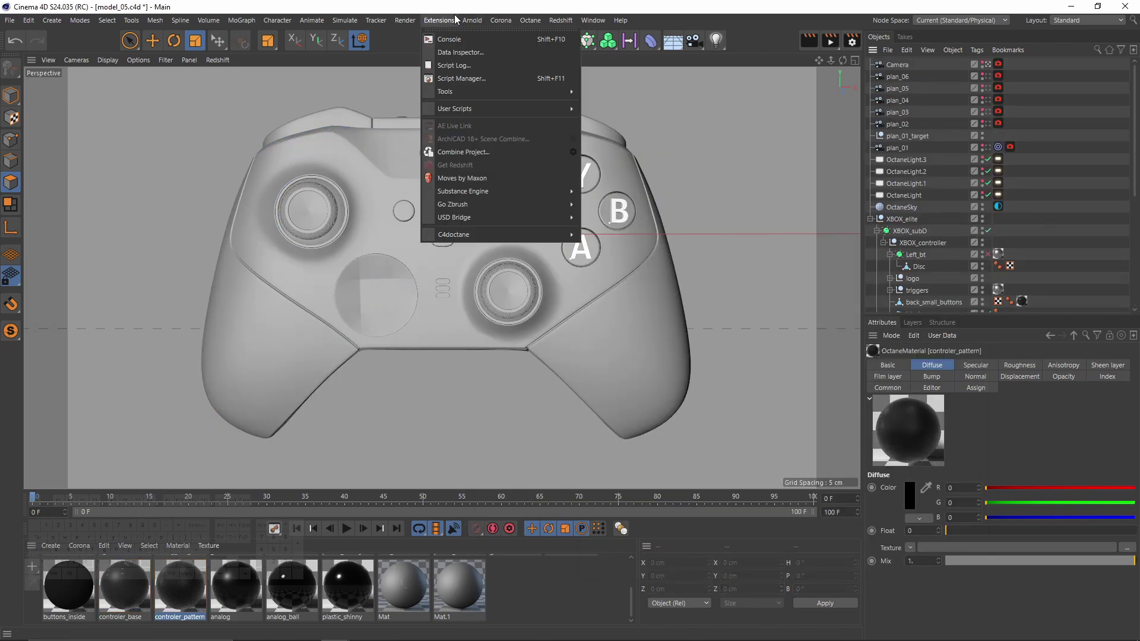
mouse_move(531, 21)
left_click(554, 55)
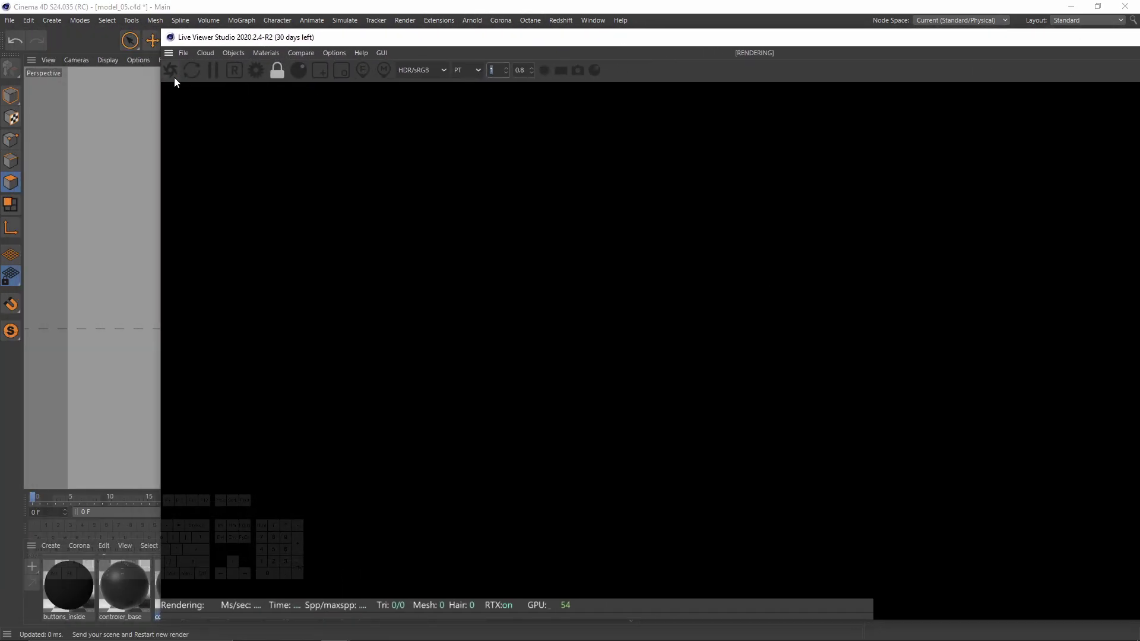
left_click(171, 69)
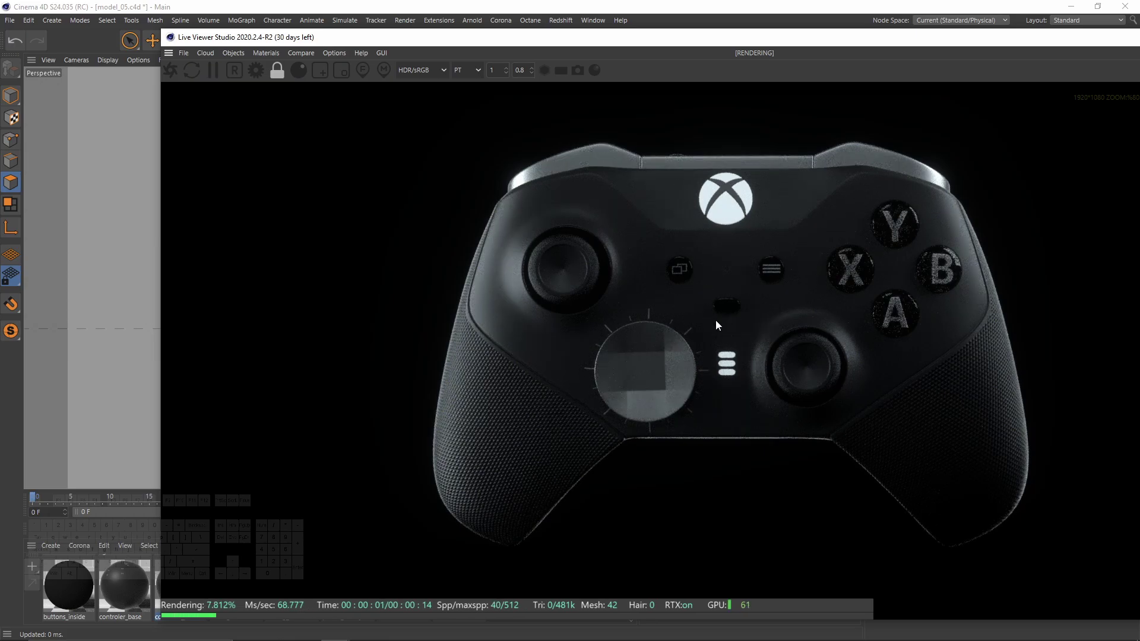
scroll(693, 358, "up", 5)
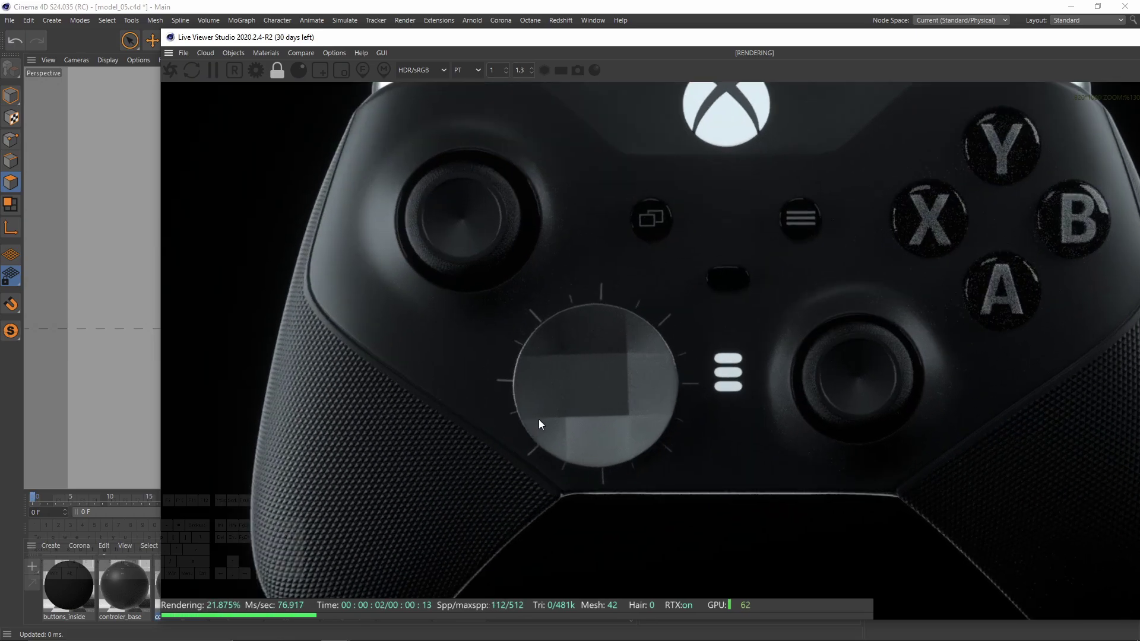
scroll(539, 420, "down", 4)
- Inspect the textured grips in the live render at frame 17 with the focus picked on the grip, and close the Live Viewer
left_click_drag(573, 42, 970, 51)
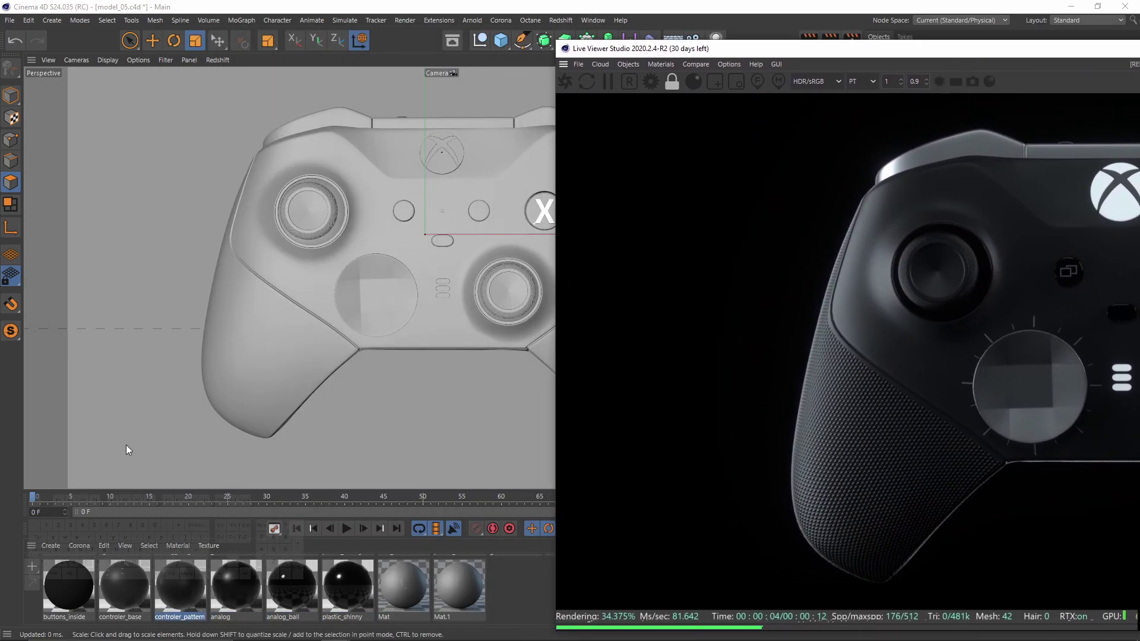
left_click_drag(50, 504, 162, 513)
left_click(757, 81)
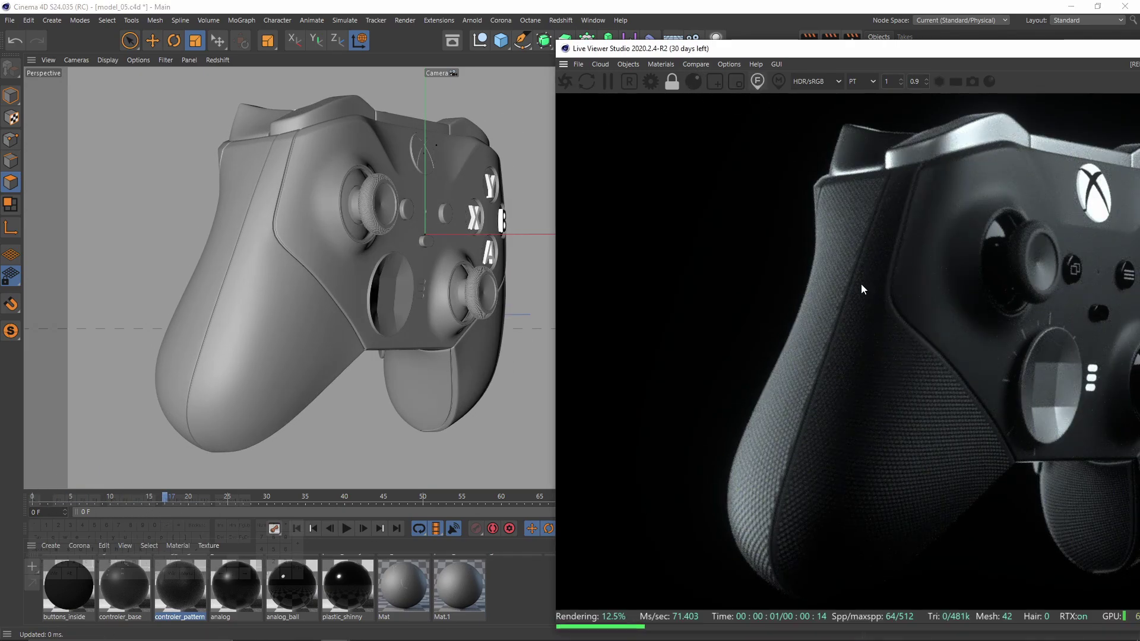
left_click(884, 406)
left_click(927, 411)
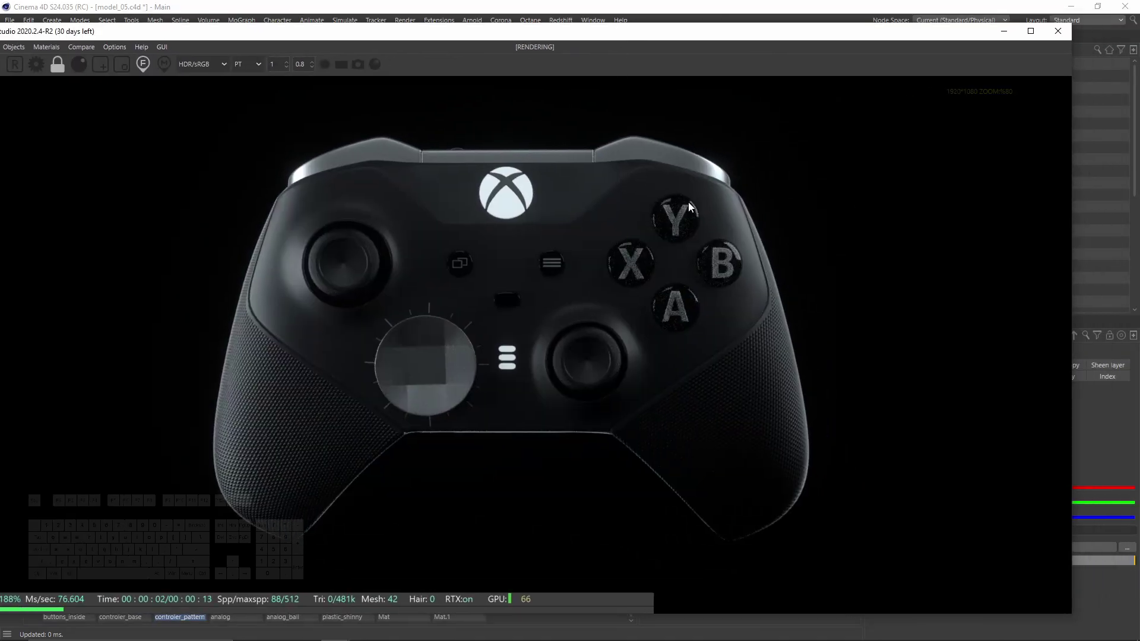
left_click(1057, 35)
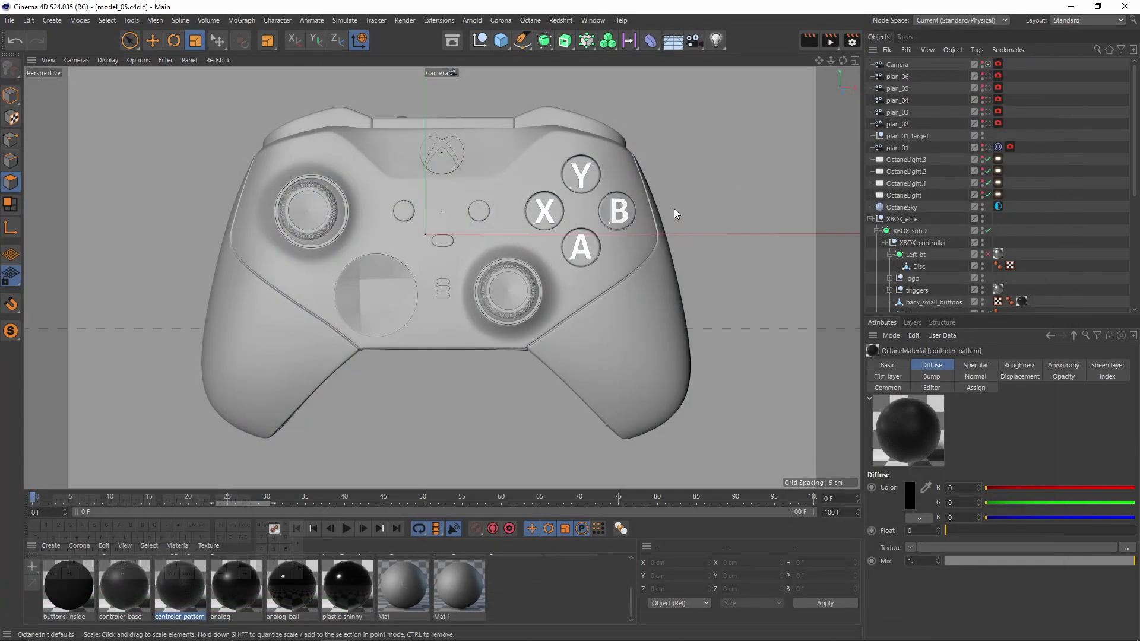